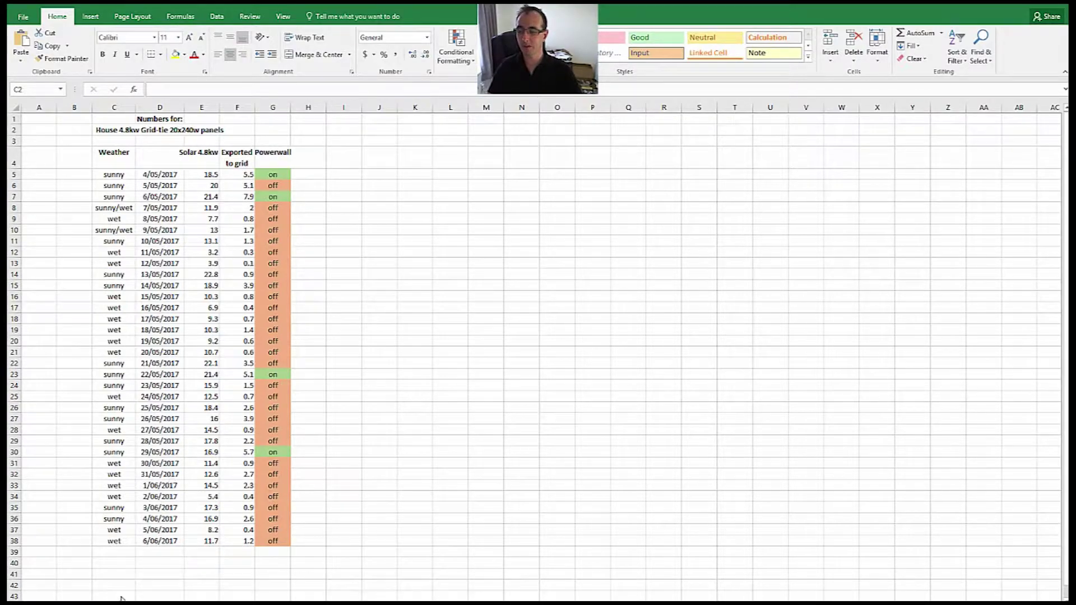
# Step: Clear the contents of the whole Powerwall column G, keeping its cell colours
pyautogui.click(273, 107)
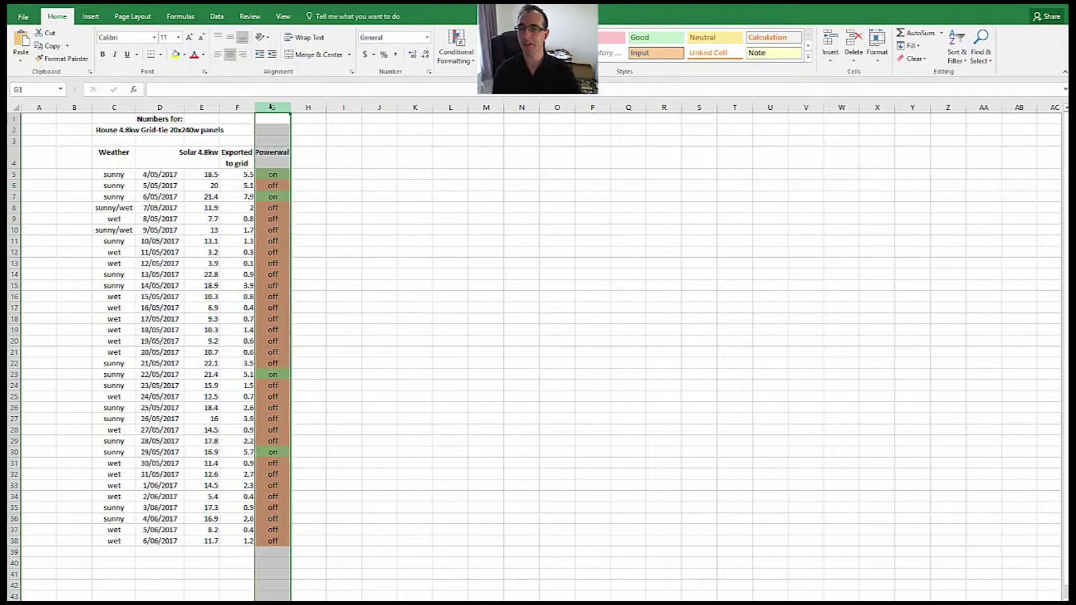
pyautogui.press('Delete')
pyautogui.click(363, 162)
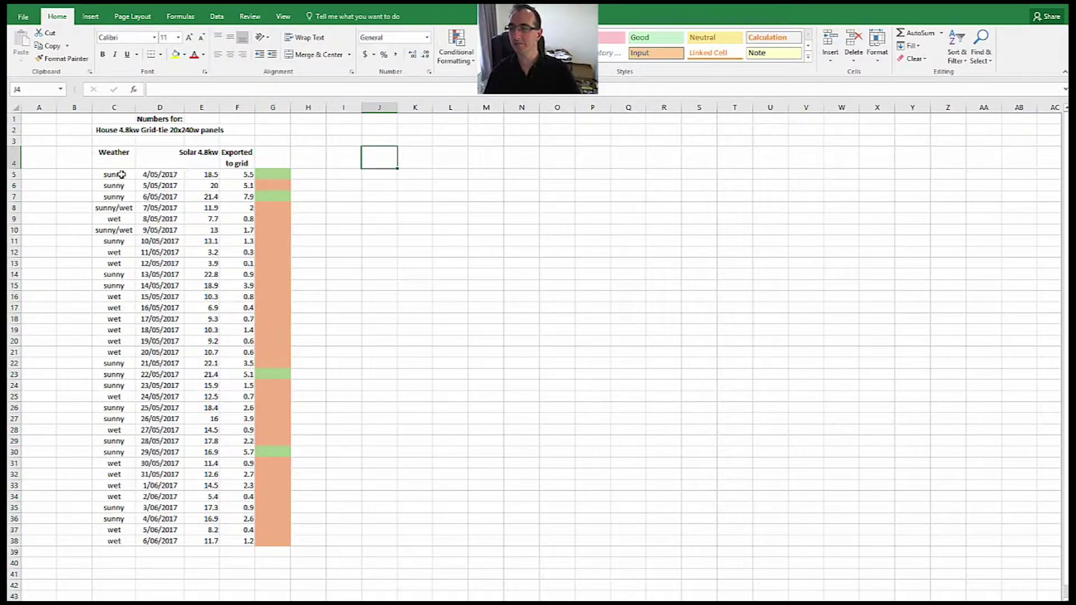
# Step: Review the system title in row 2, the daily entries in the Weather column, and the date column down to its last entry
pyautogui.click(101, 130)
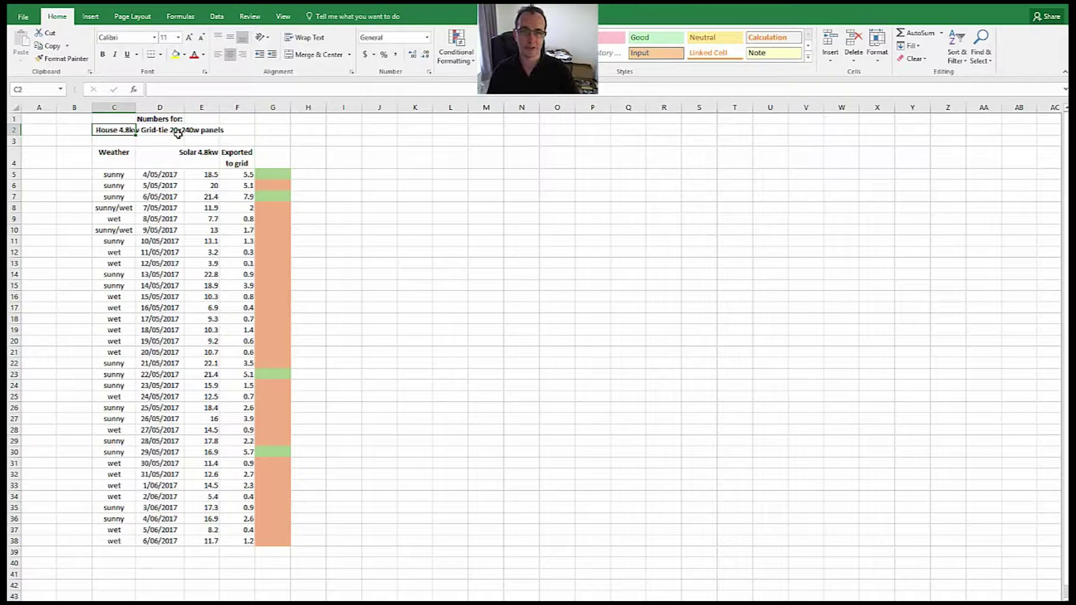
pyautogui.click(120, 153)
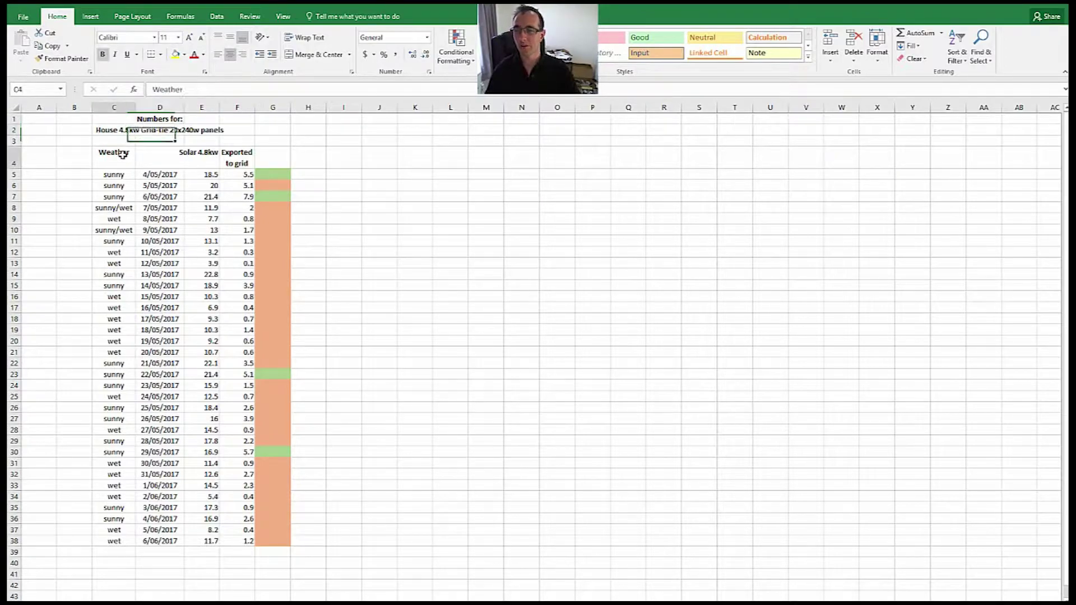
pyautogui.click(118, 174)
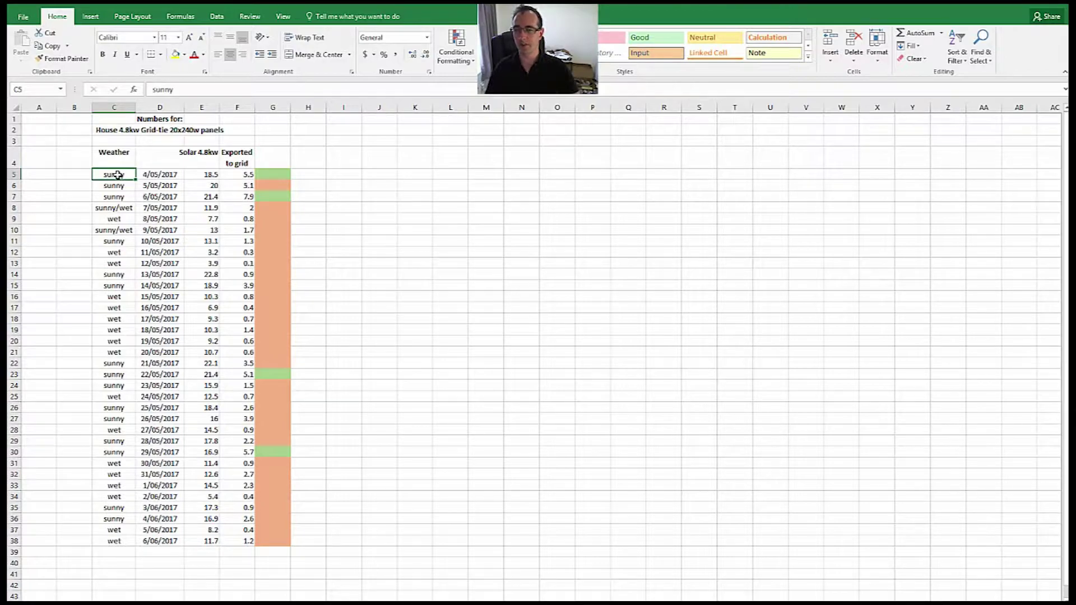
pyautogui.click(113, 186)
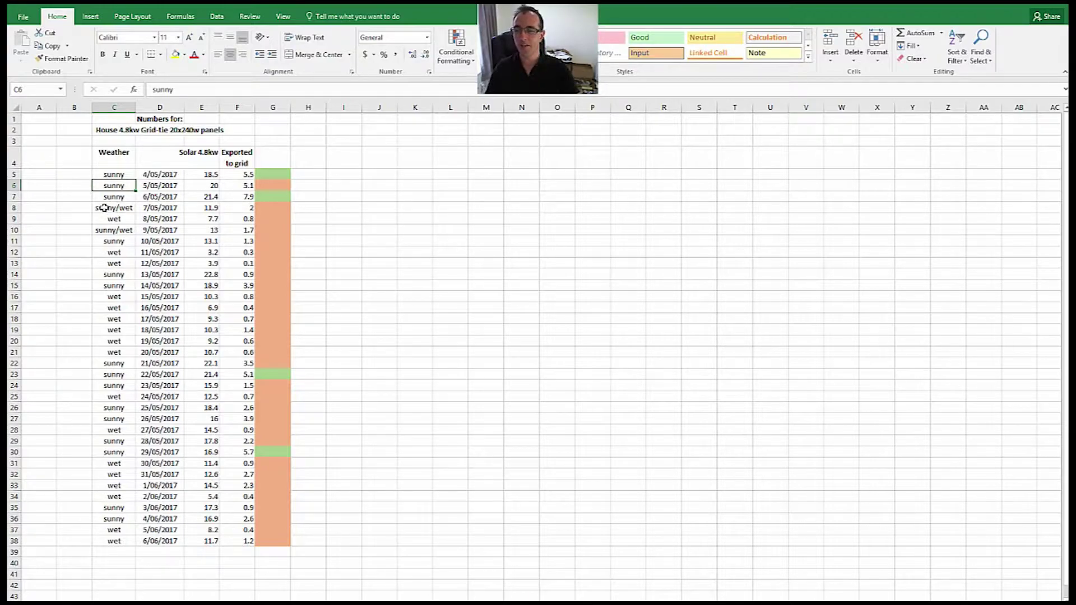
pyautogui.click(103, 208)
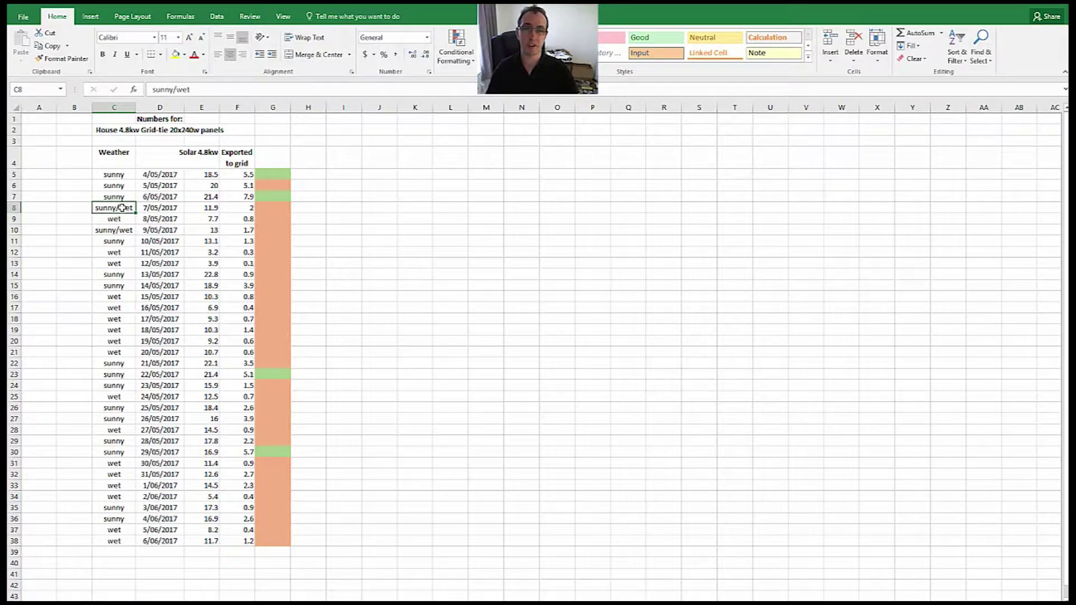
pyautogui.click(113, 318)
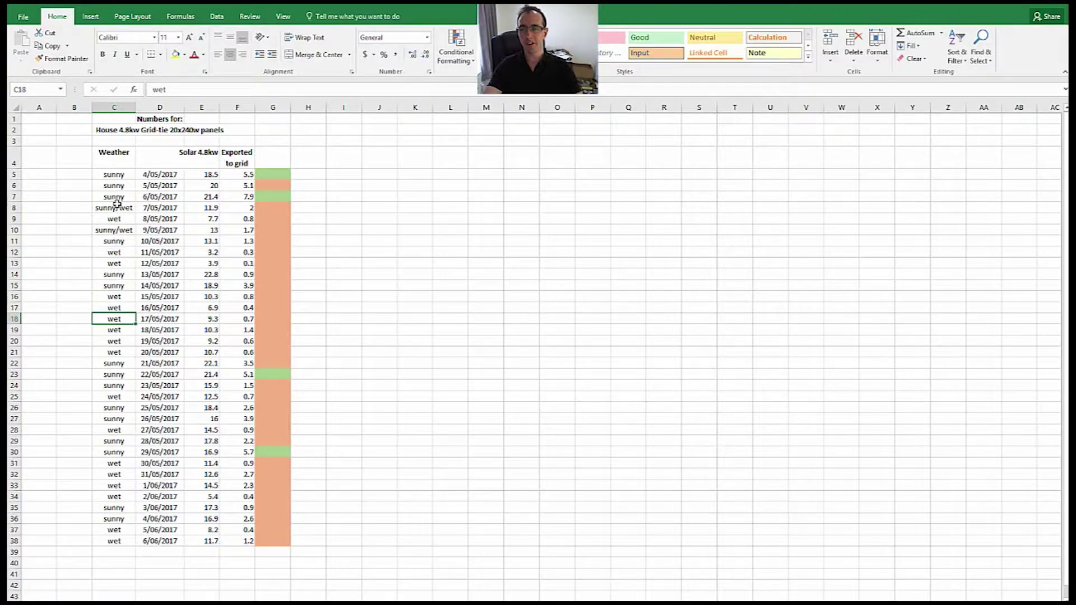
pyautogui.click(117, 107)
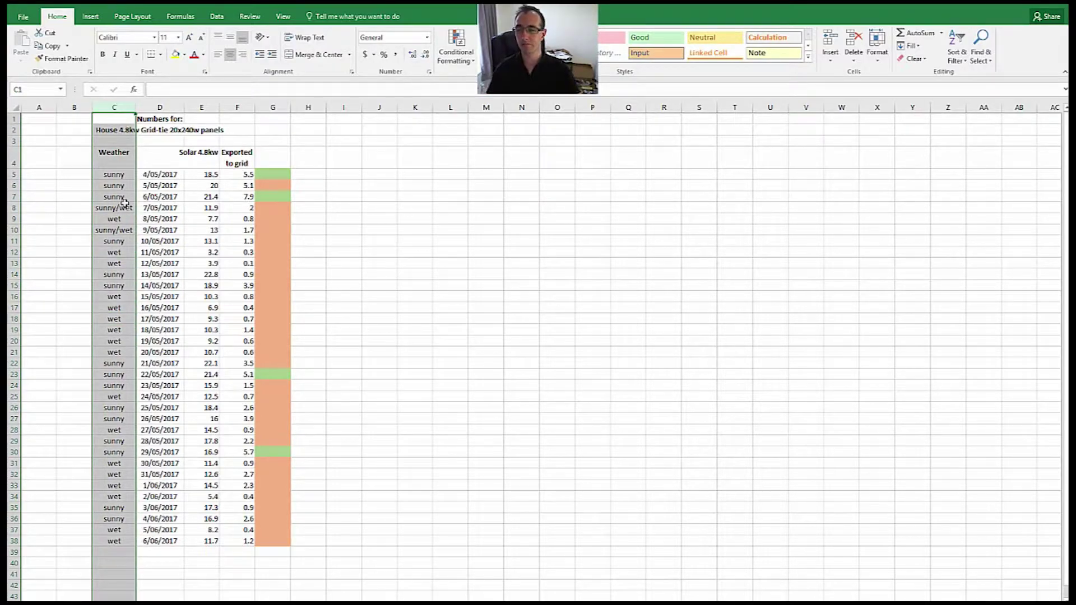
pyautogui.click(161, 188)
pyautogui.click(168, 106)
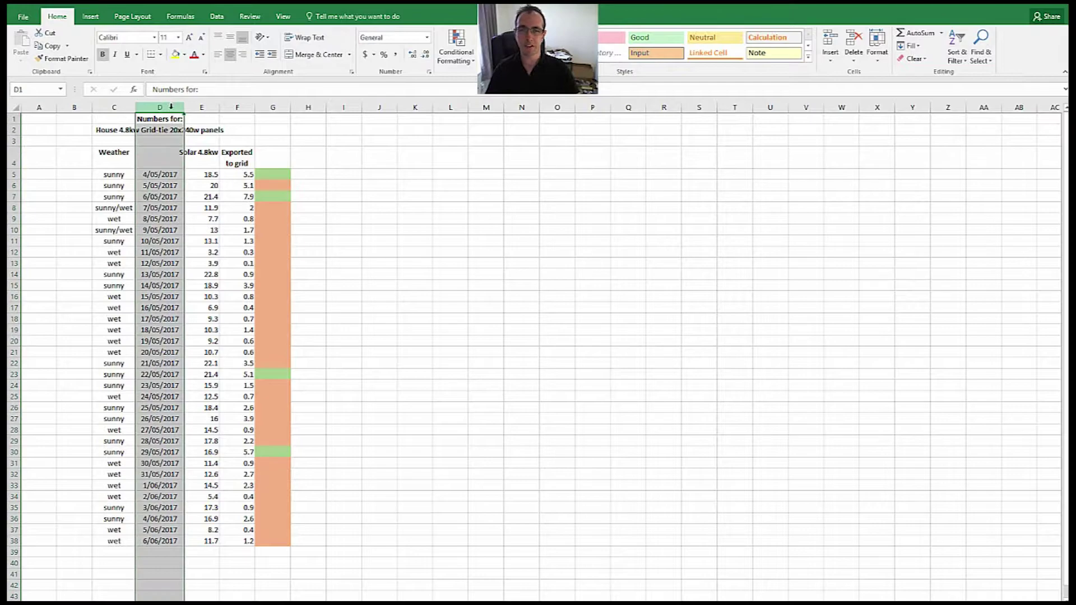
pyautogui.click(159, 543)
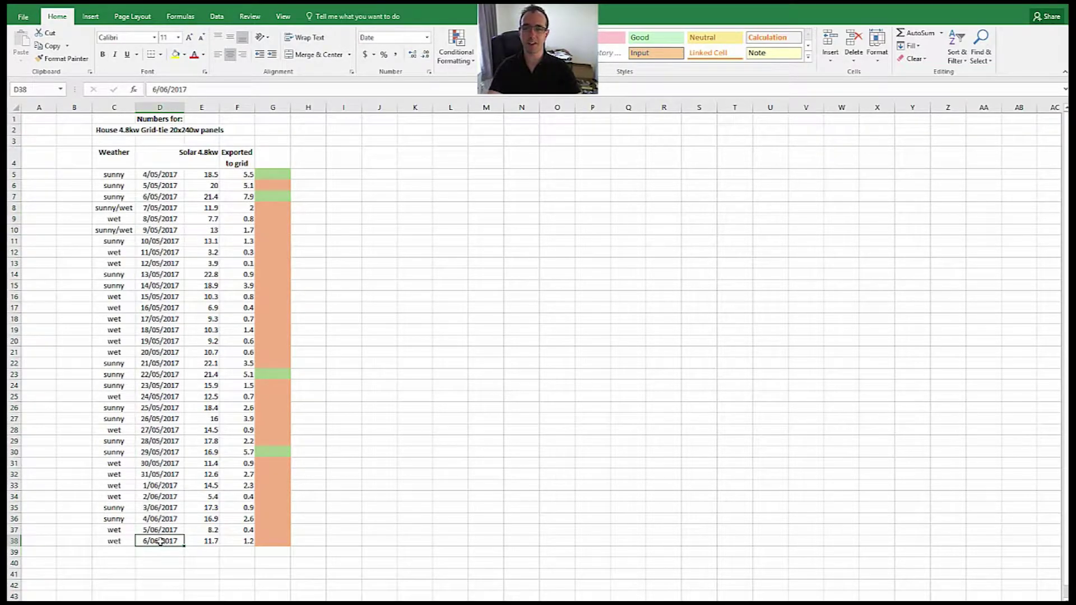
pyautogui.click(159, 550)
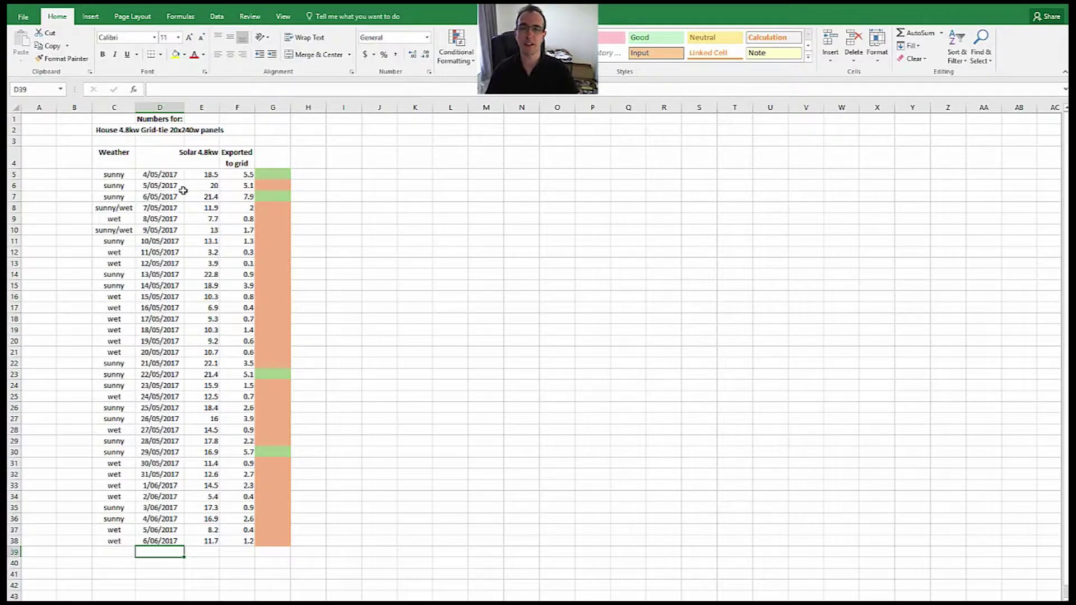
# Step: Examine the Solar 4.8kw and Exported to grid headings, and go through the daily solar values from row 5 to row 21
pyautogui.click(205, 161)
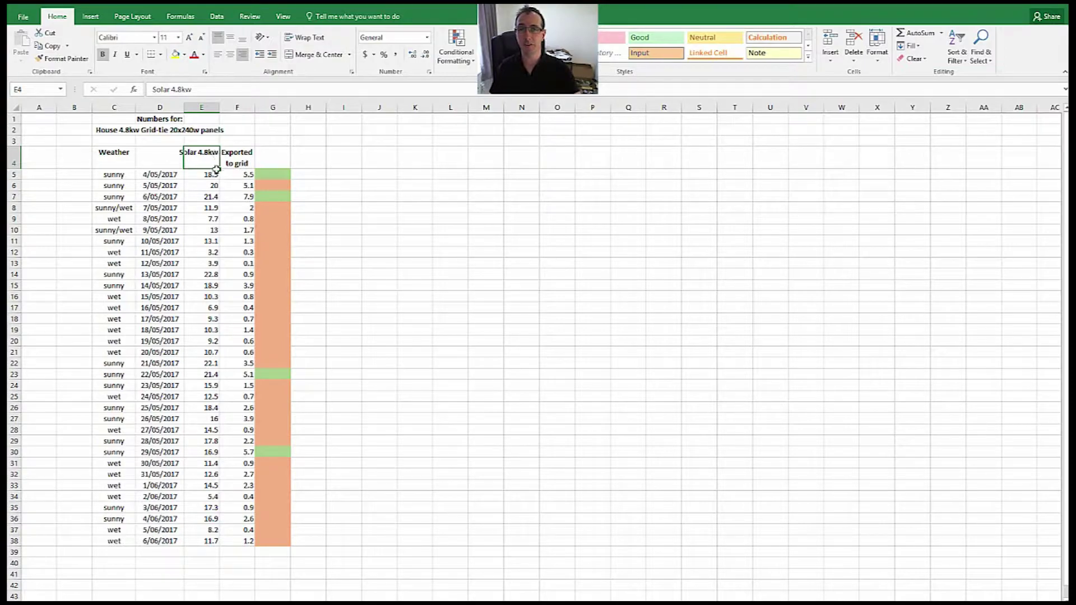
pyautogui.click(230, 196)
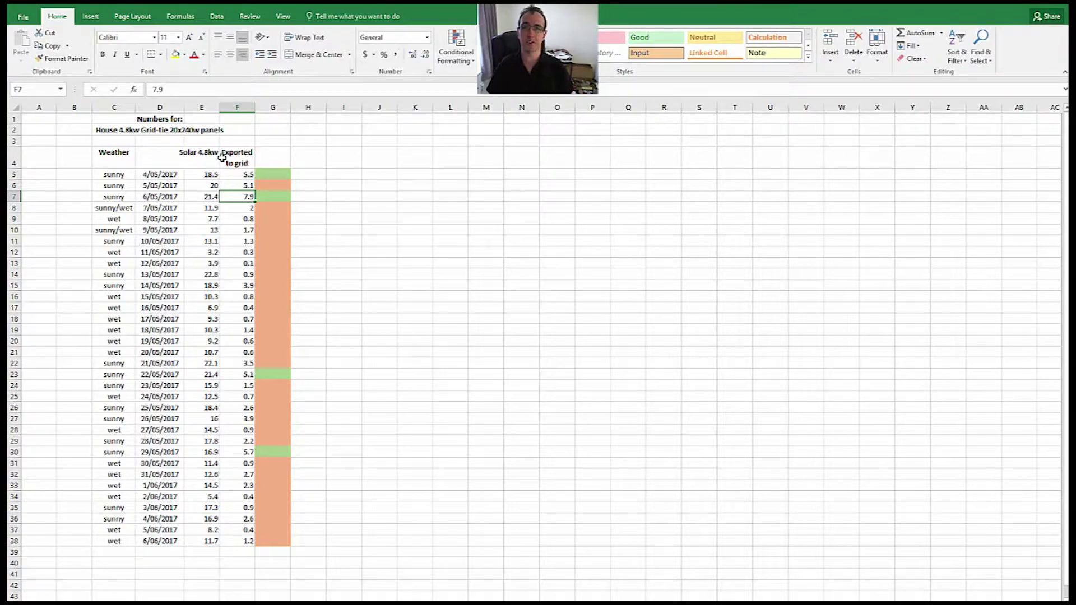
pyautogui.click(221, 157)
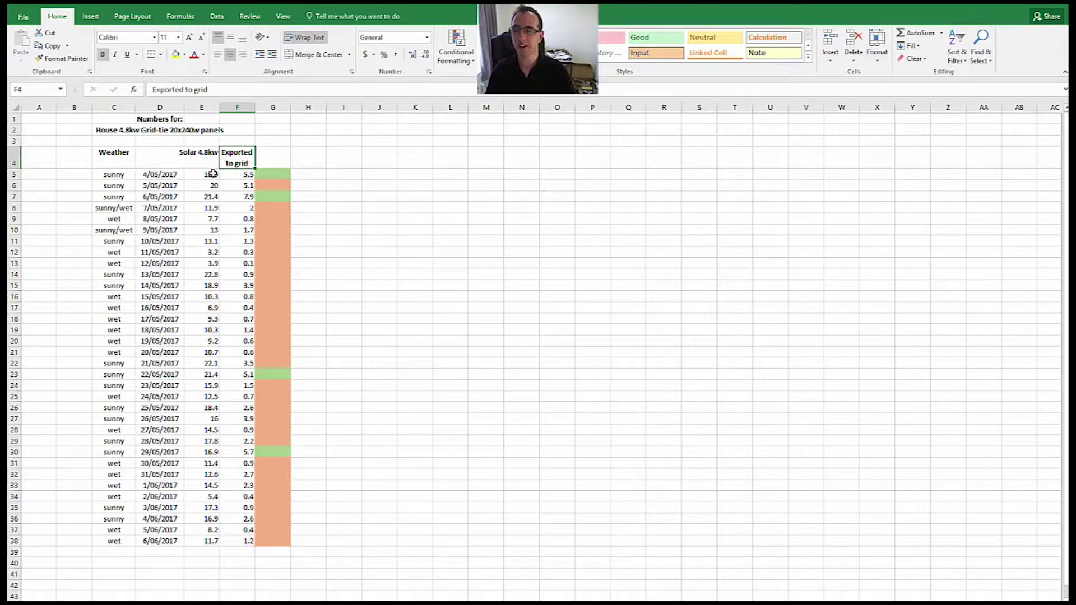
pyautogui.click(211, 170)
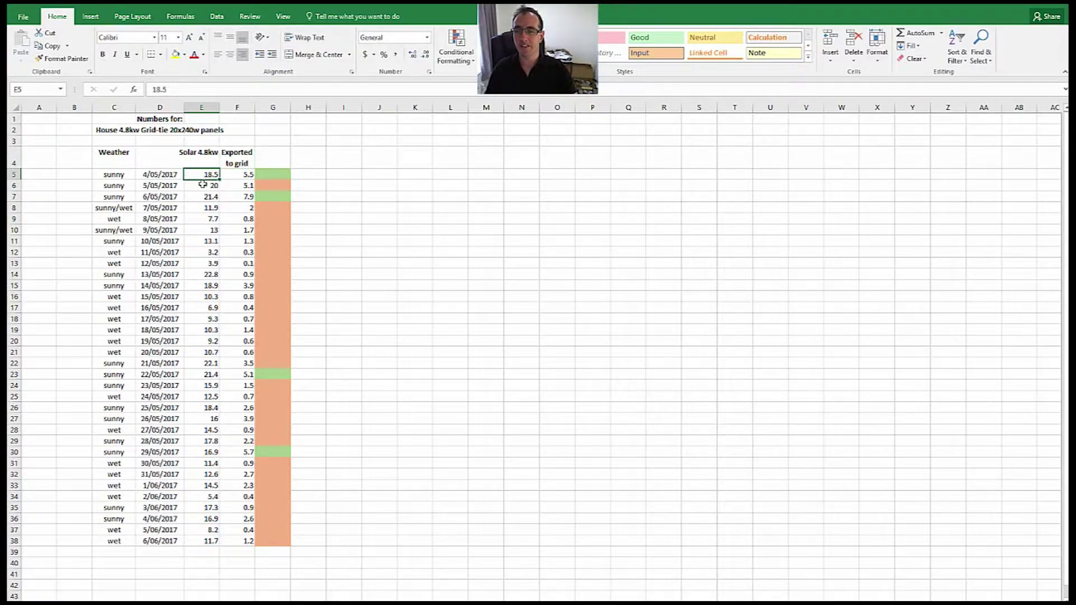
pyautogui.click(206, 186)
pyautogui.click(204, 175)
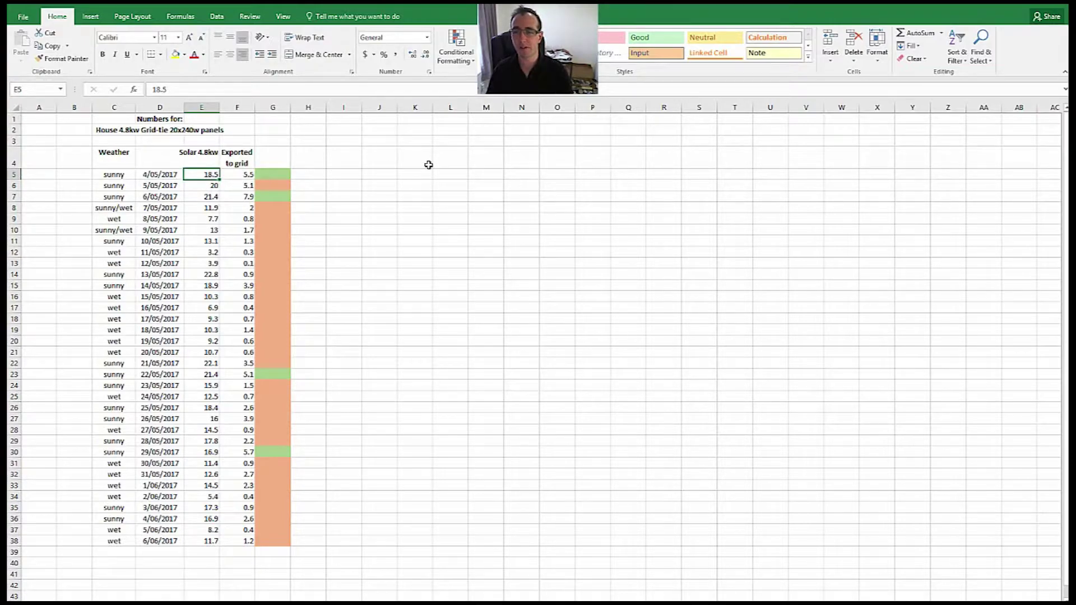
pyautogui.press('Down')
pyautogui.press('Down')
pyautogui.press('Down')
pyautogui.press('Down')
pyautogui.press('Down')
pyautogui.press('Down')
pyautogui.press('Down')
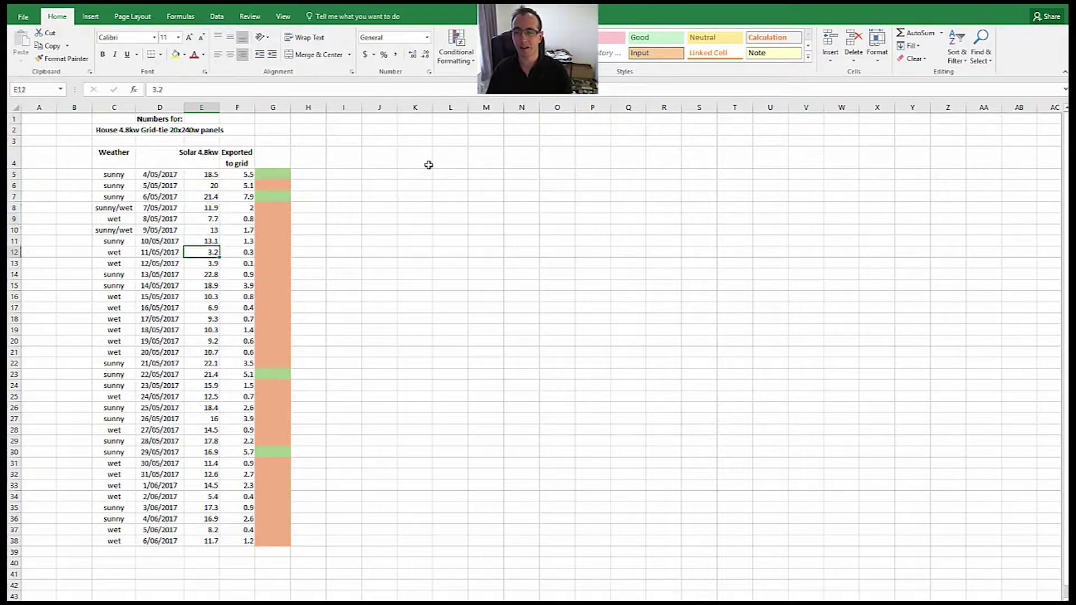
pyautogui.press('Down')
pyautogui.press('Up')
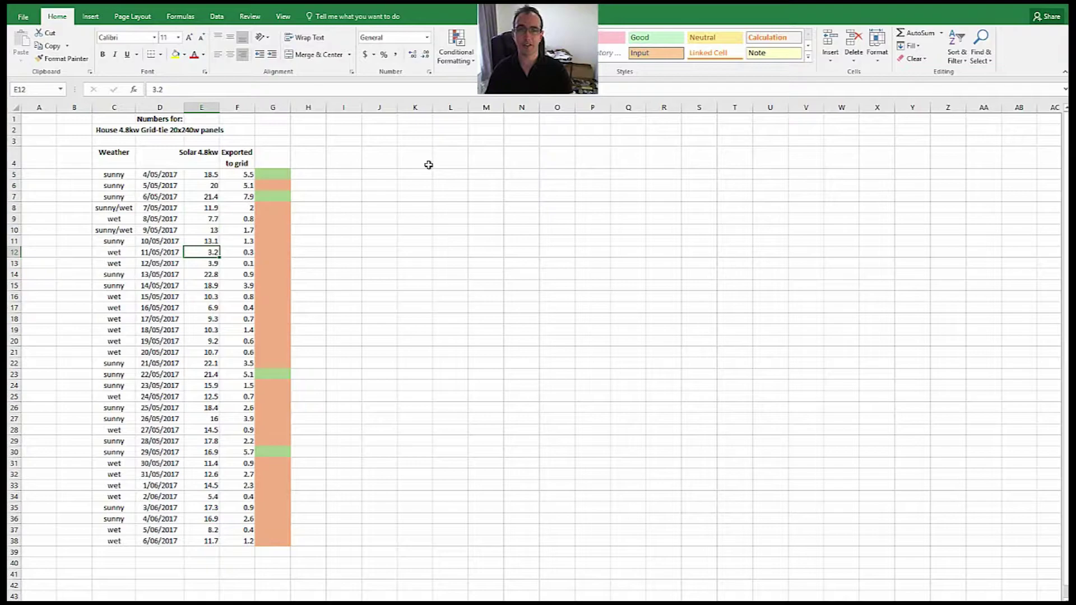
pyautogui.press('Down')
pyautogui.press('Down')
pyautogui.press('Down')
pyautogui.press('Down')
pyautogui.press('Up')
pyautogui.press('Up')
pyautogui.press('Up')
pyautogui.press('Up')
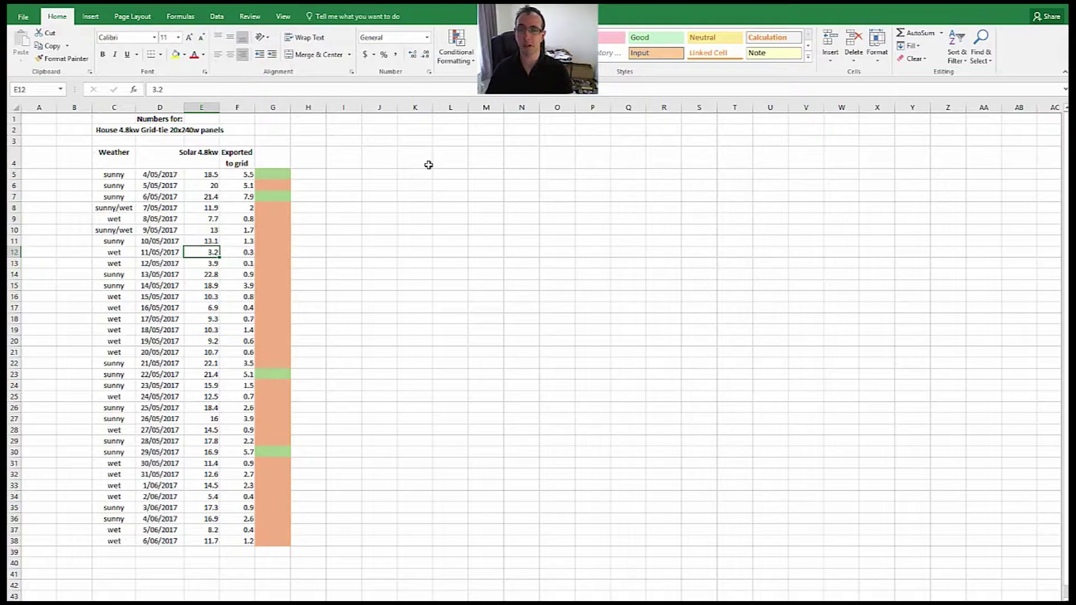
pyautogui.press('Down')
pyautogui.press('Down')
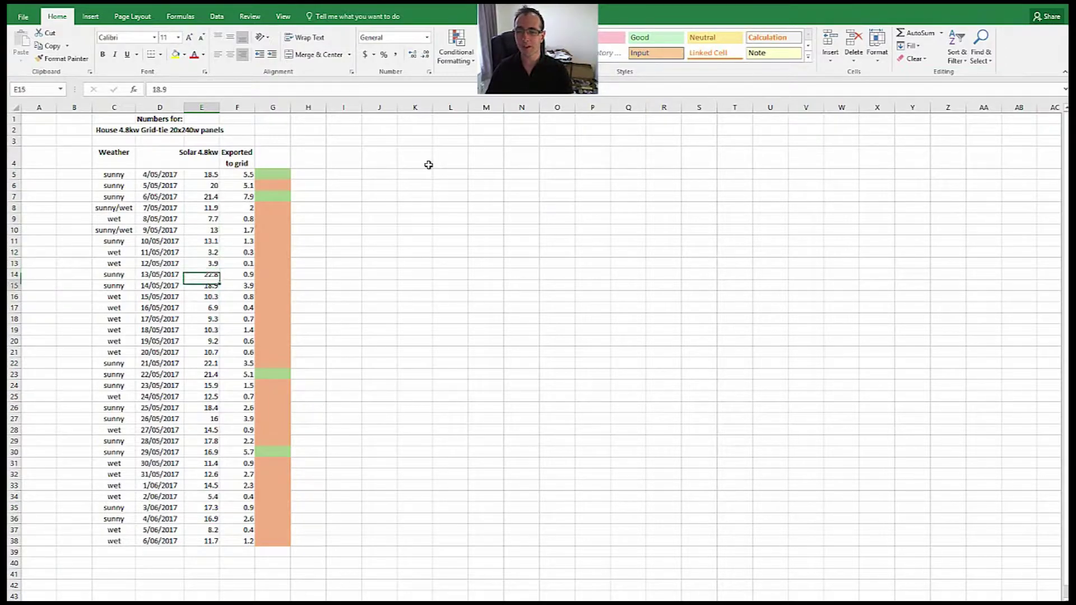
pyautogui.press('Down')
pyautogui.press('Down')
pyautogui.press('Down')
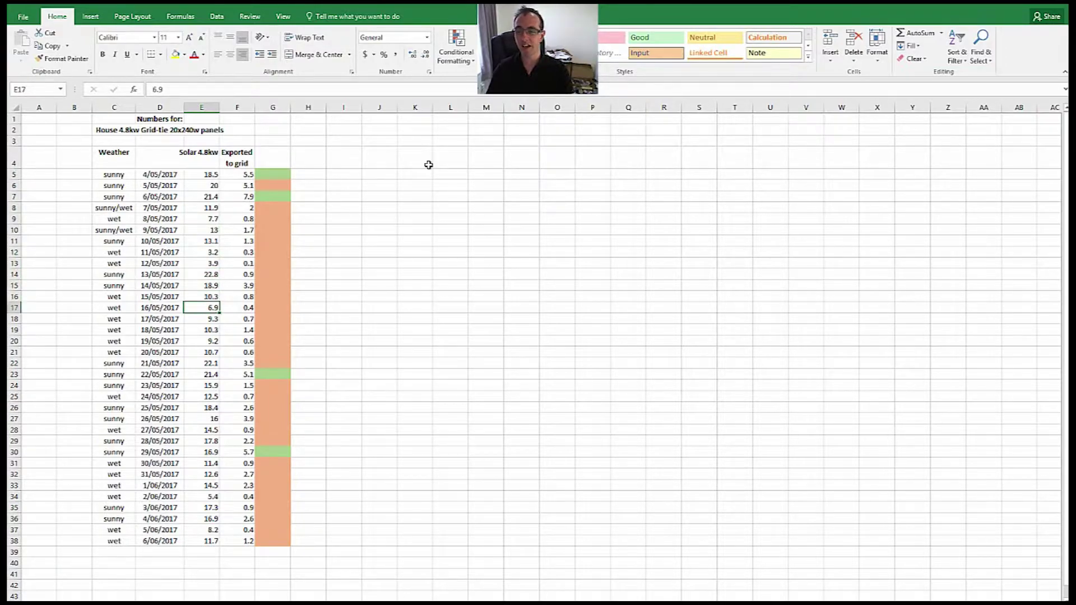
pyautogui.press('Down')
pyautogui.press('Down')
pyautogui.press('Down')
pyautogui.press('Down')
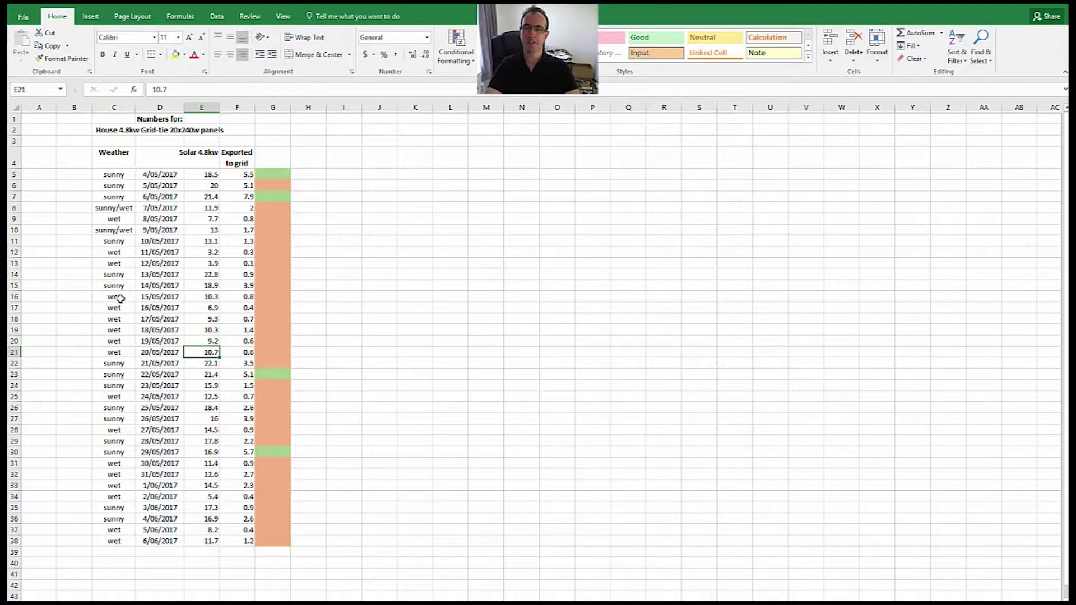
# Step: Examine the run of wet days in C16:C21 and the sunny days in rows 22 to 24, comparing solar output in E24 and E12
pyautogui.moveTo(120, 299); pyautogui.dragTo(112, 355)
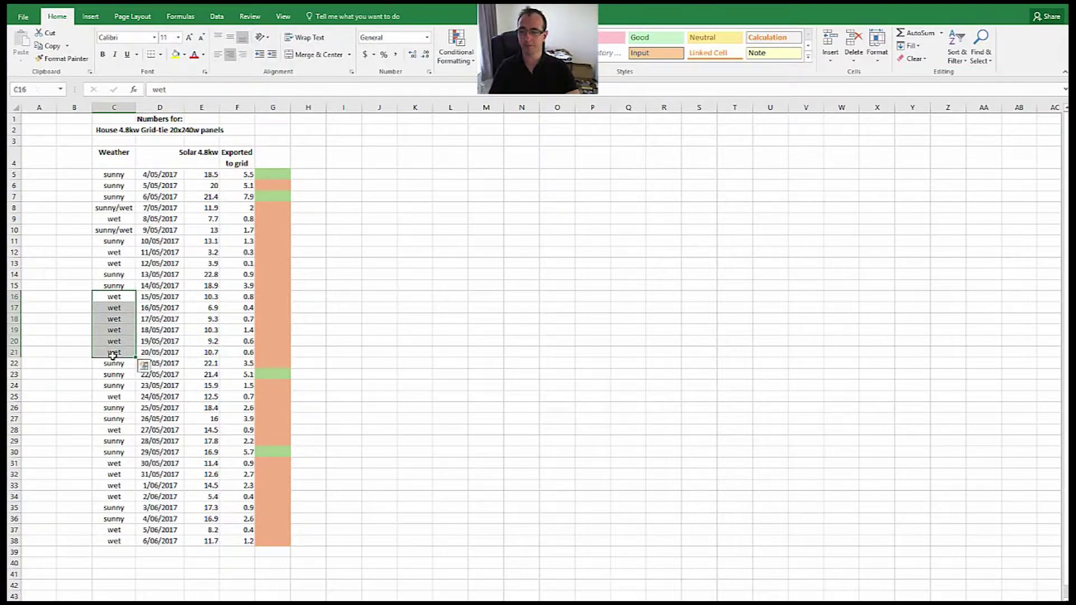
pyautogui.click(115, 340)
pyautogui.moveTo(119, 299); pyautogui.dragTo(115, 354)
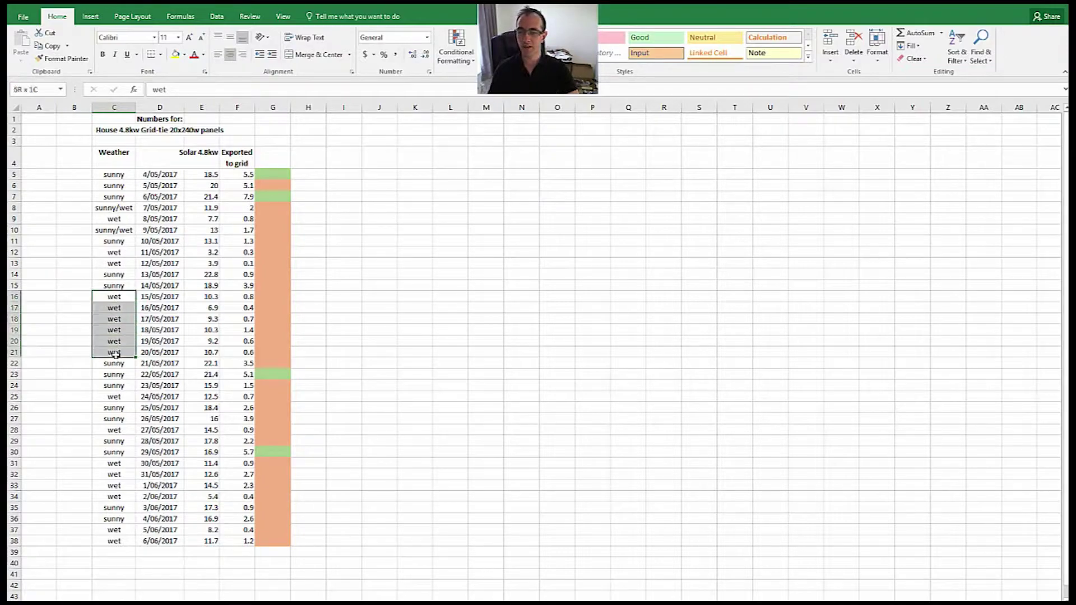
pyautogui.click(115, 363)
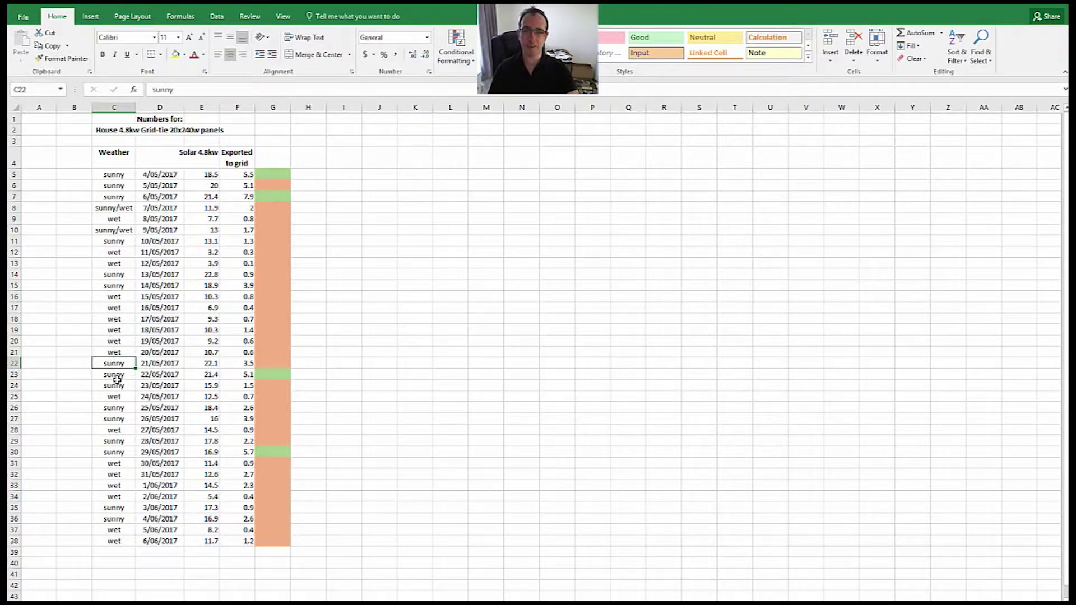
pyautogui.click(118, 376)
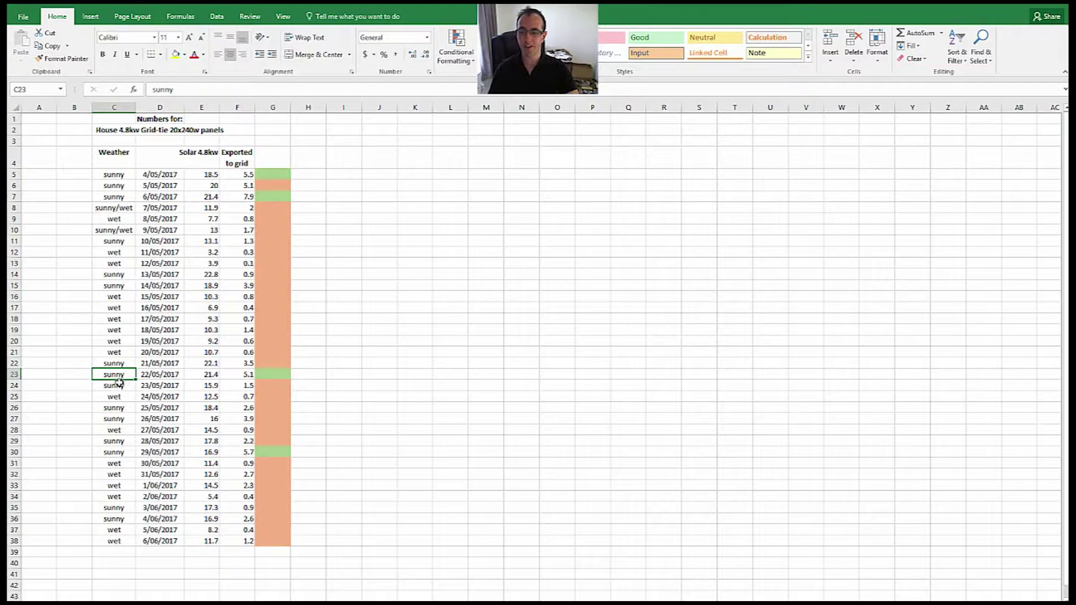
pyautogui.click(119, 385)
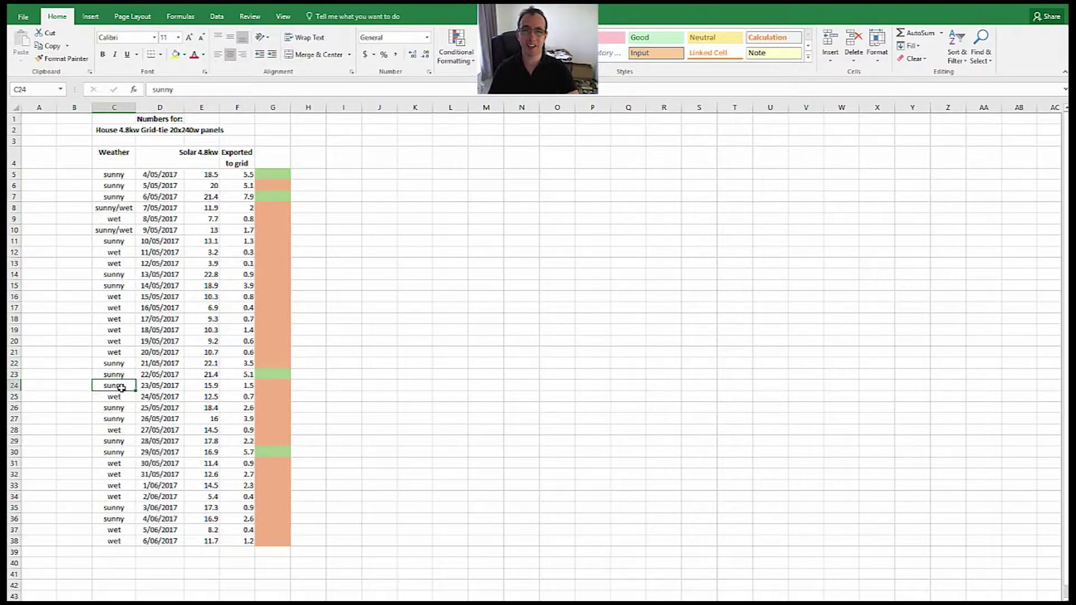
pyautogui.click(207, 388)
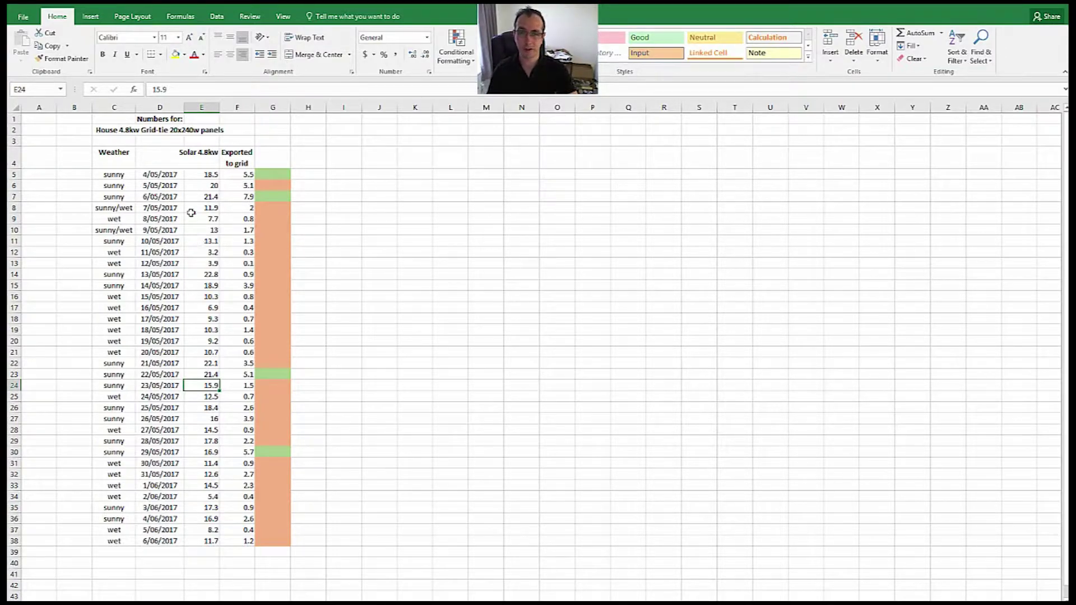
pyautogui.click(206, 254)
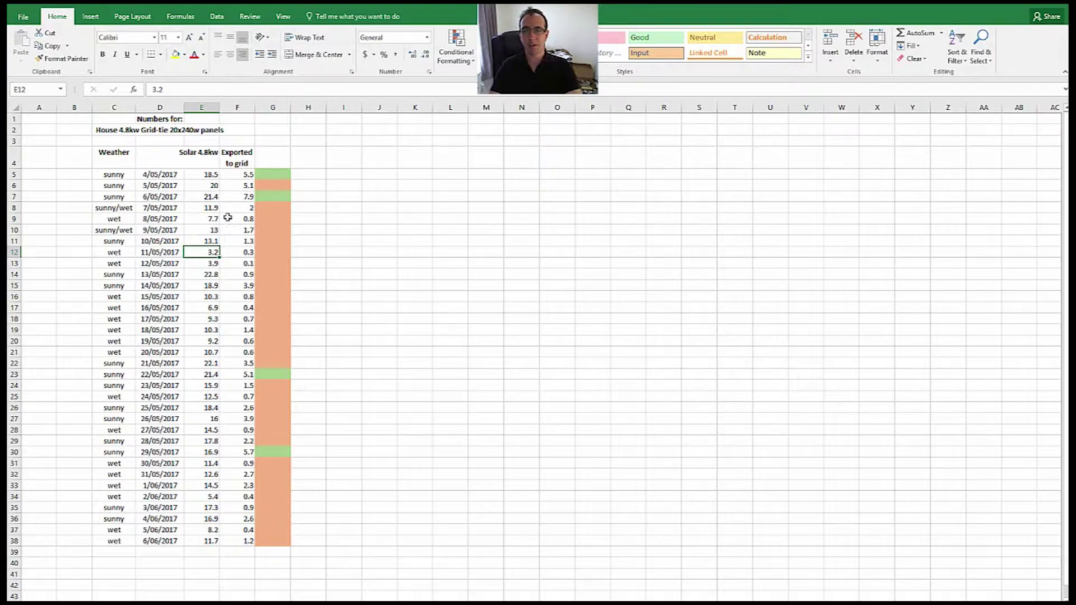
# Step: Examine the Exported to grid column, comparing the exports for 6/05/2017 and 4/05/2017 with the solar output in E5
pyautogui.click(242, 166)
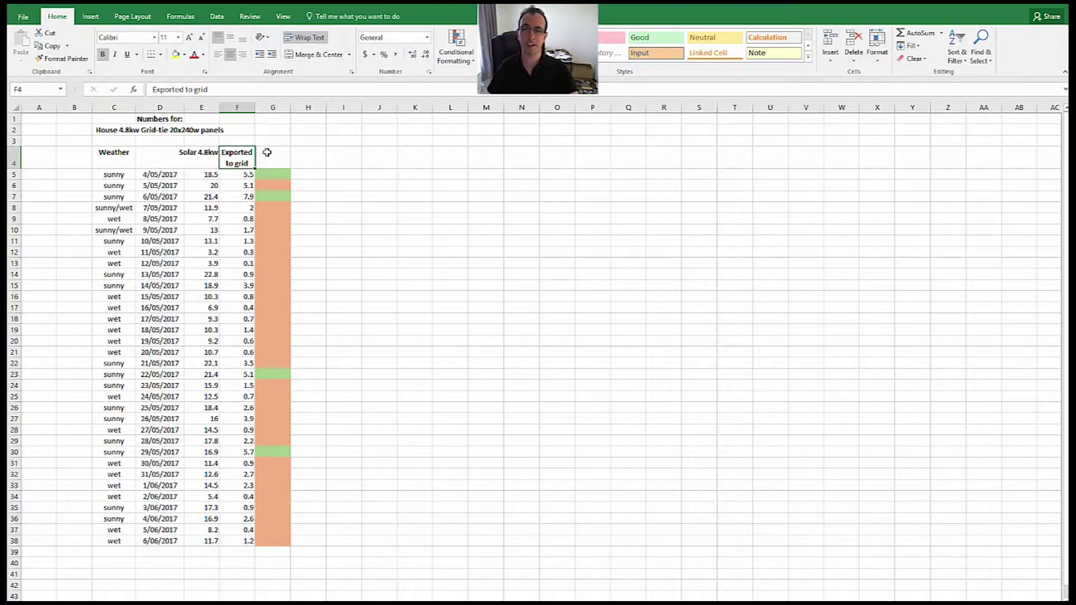
pyautogui.click(267, 156)
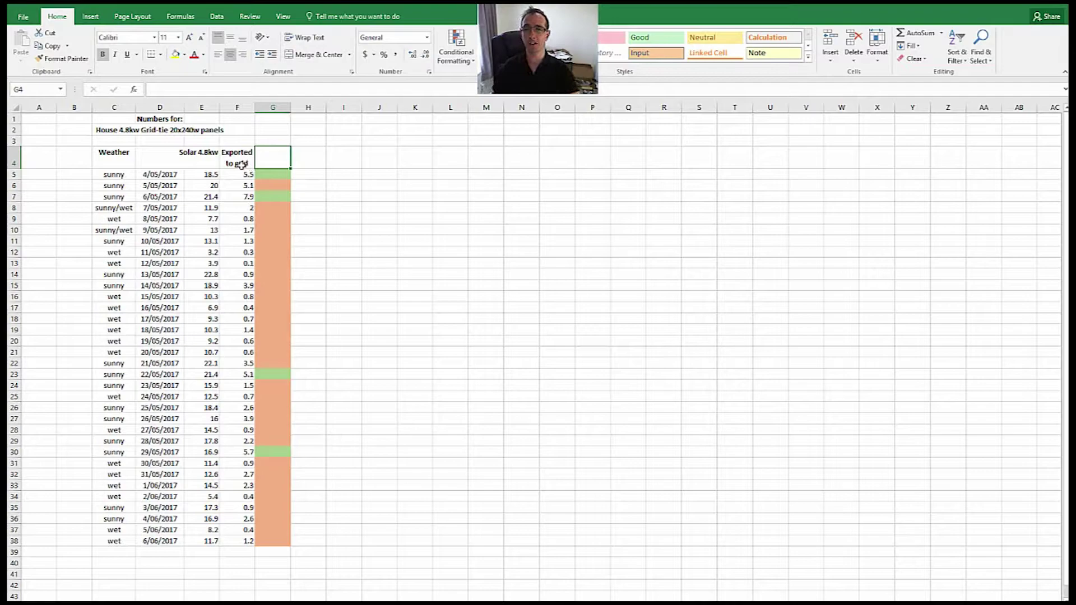
pyautogui.click(241, 163)
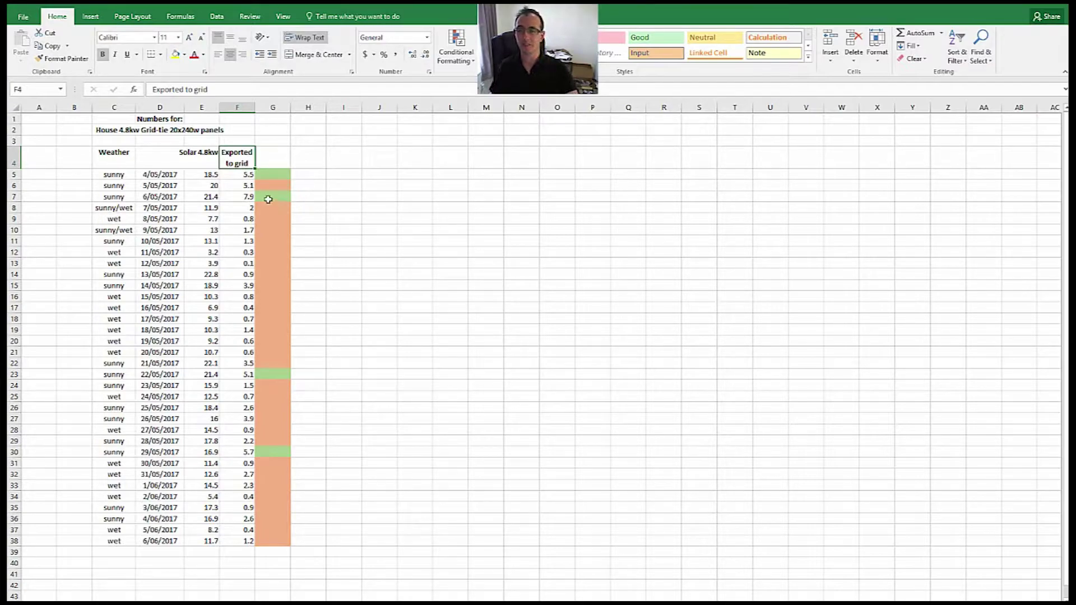
pyautogui.click(239, 197)
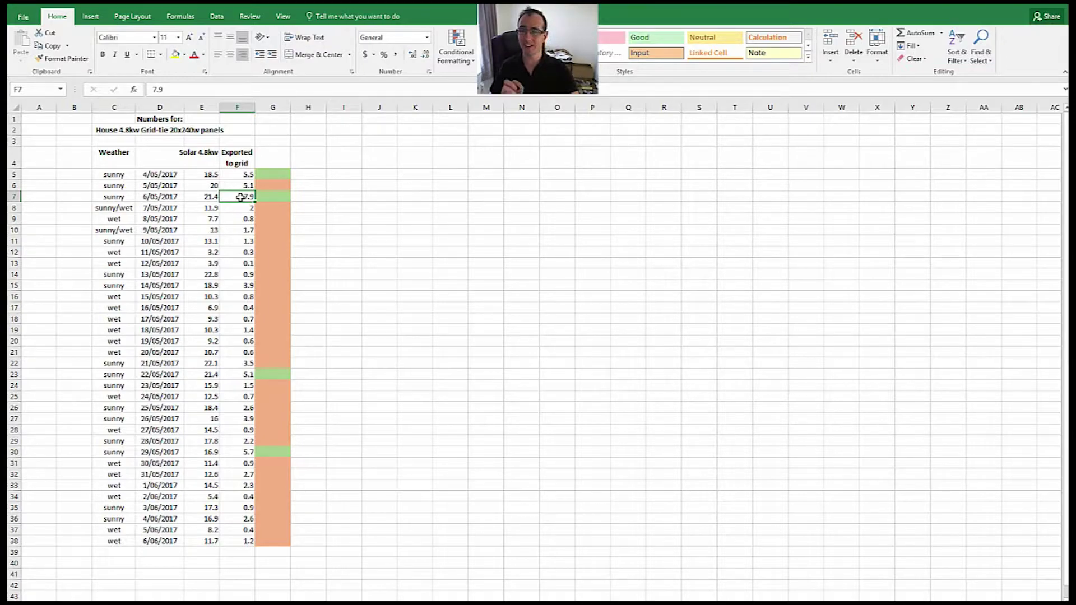
pyautogui.click(245, 175)
pyautogui.click(207, 176)
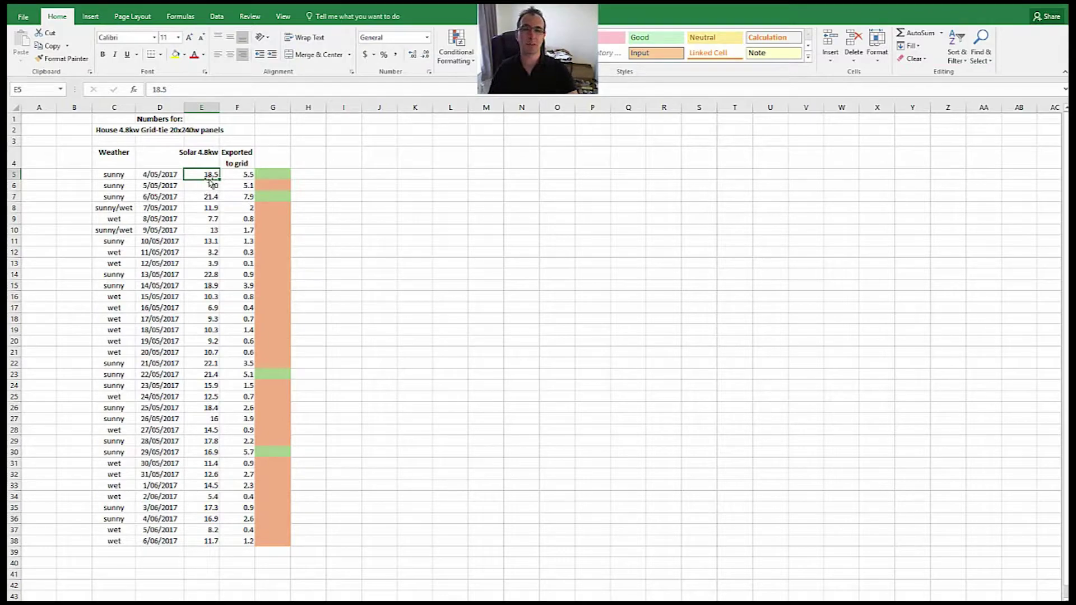
# Step: Examine the Exported to grid values for 4/05/2017 to 7/05/2017 in F5:F8, comparing neighbouring days
pyautogui.click(229, 176)
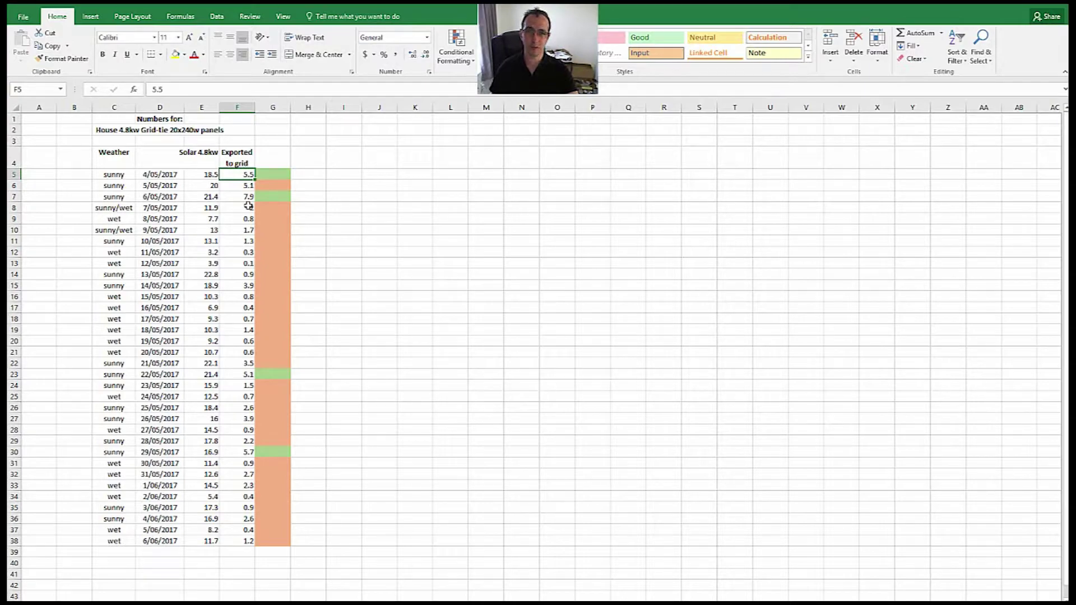
pyautogui.click(237, 188)
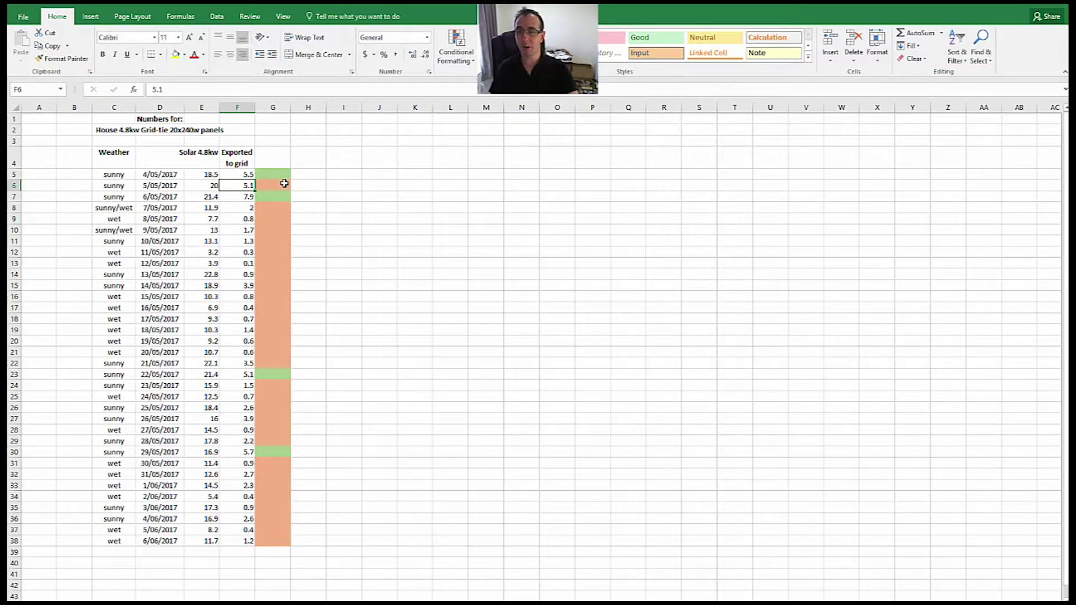
pyautogui.click(240, 176)
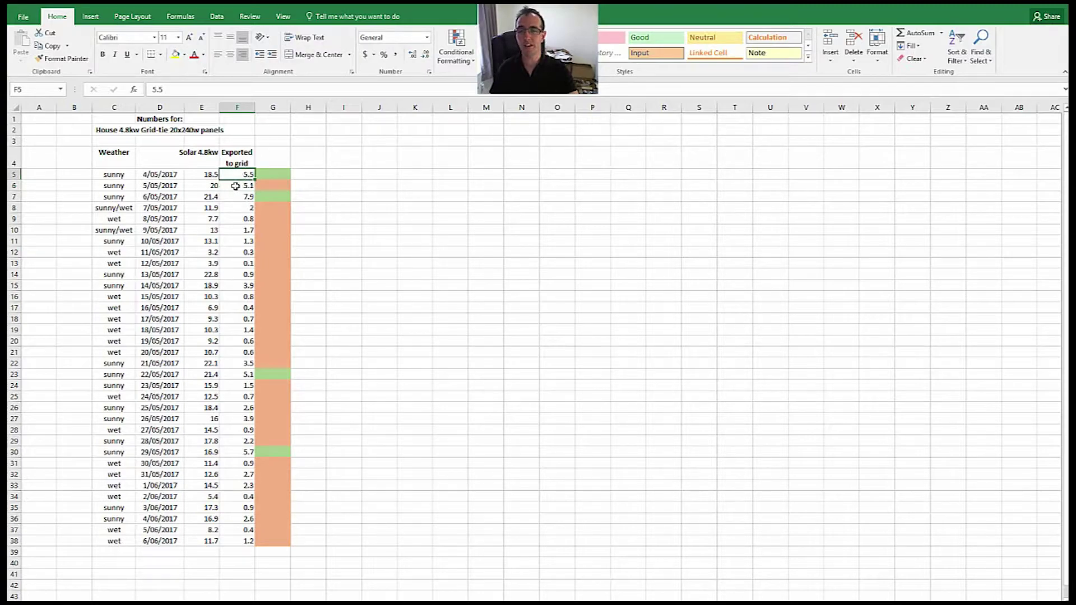
pyautogui.click(235, 186)
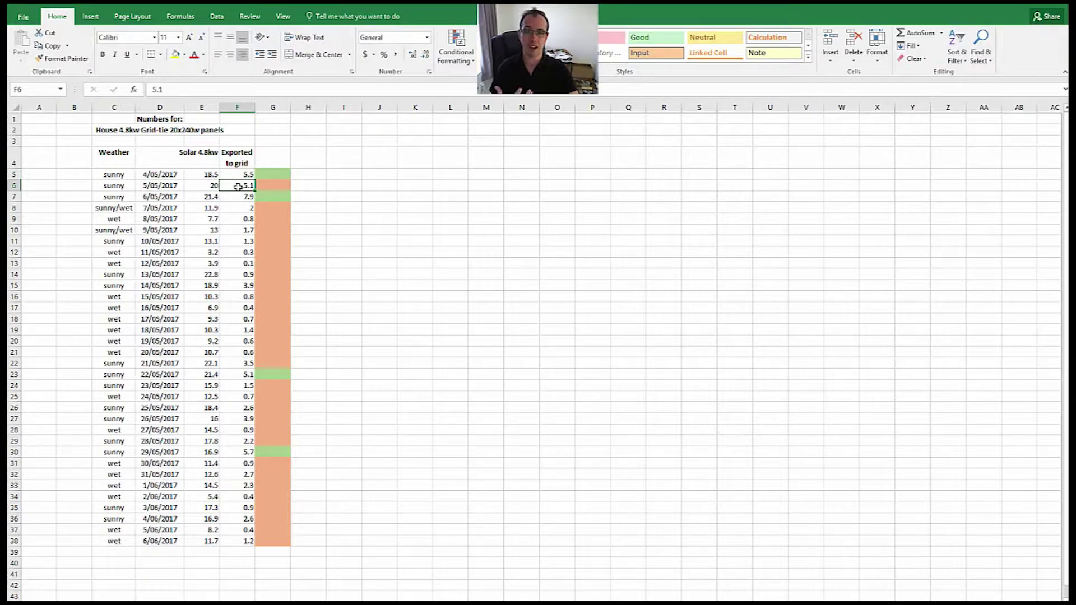
pyautogui.click(237, 197)
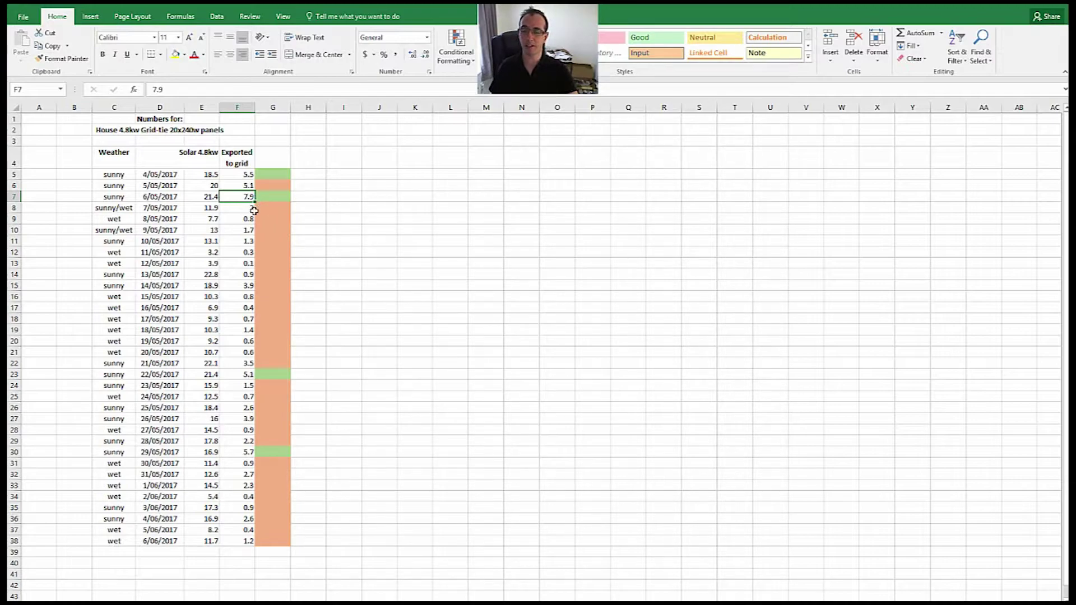
pyautogui.click(235, 211)
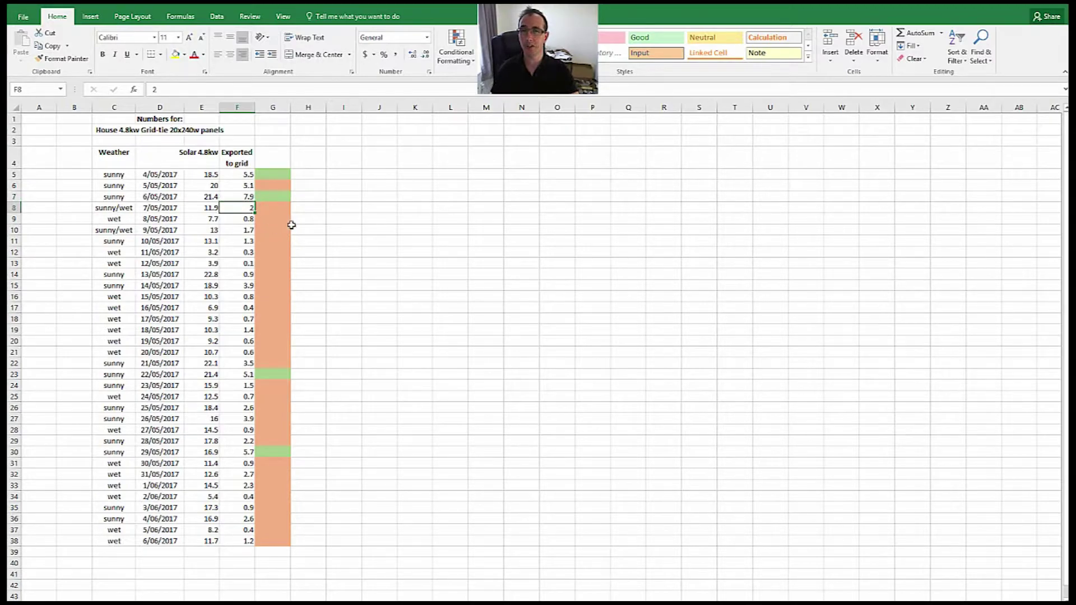
pyautogui.click(247, 195)
pyautogui.click(252, 207)
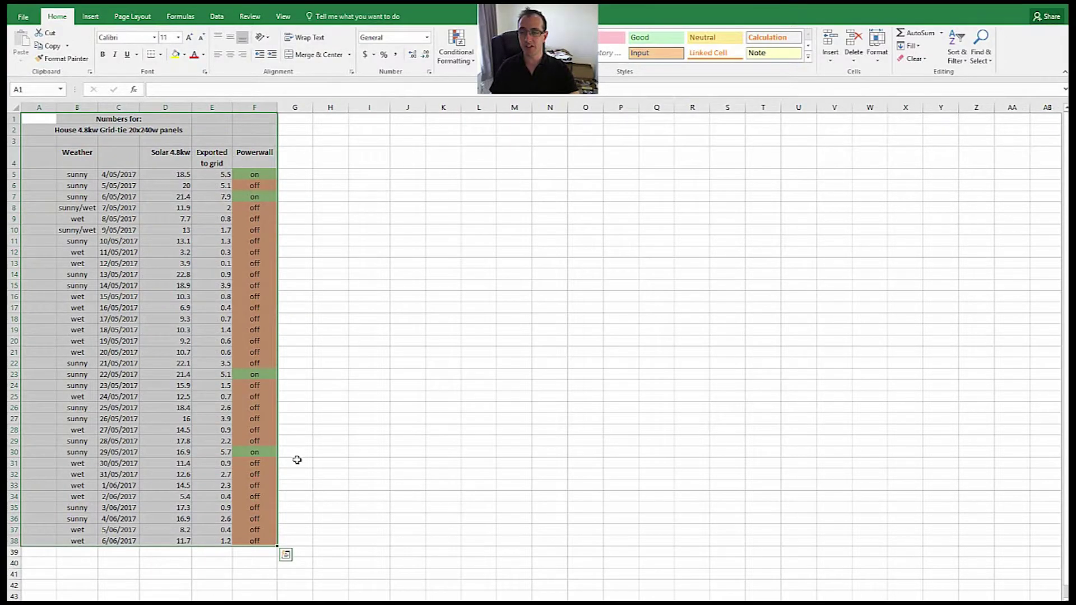
# Step: Examine the Powerwall heading in F4 and the on/off entries for the first four days in F5:F8
pyautogui.click(359, 430)
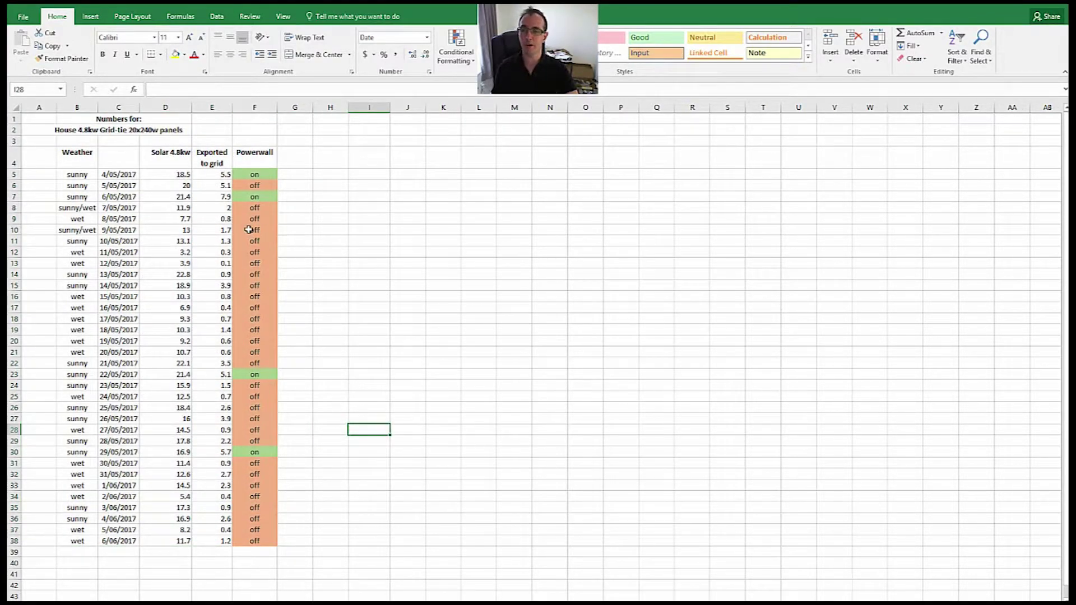
pyautogui.click(261, 160)
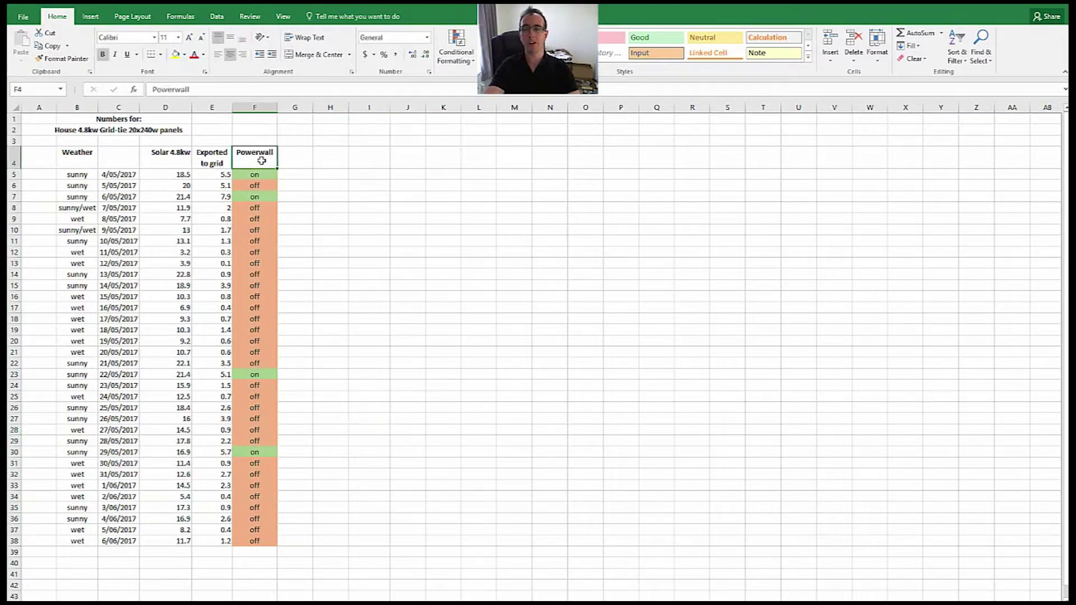
pyautogui.click(265, 175)
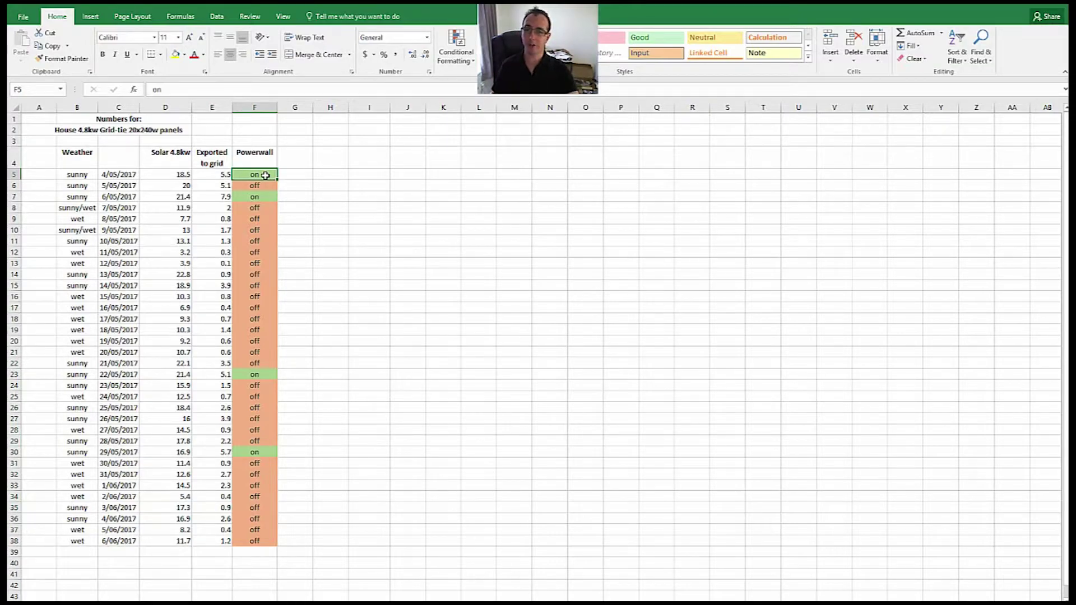
pyautogui.click(301, 184)
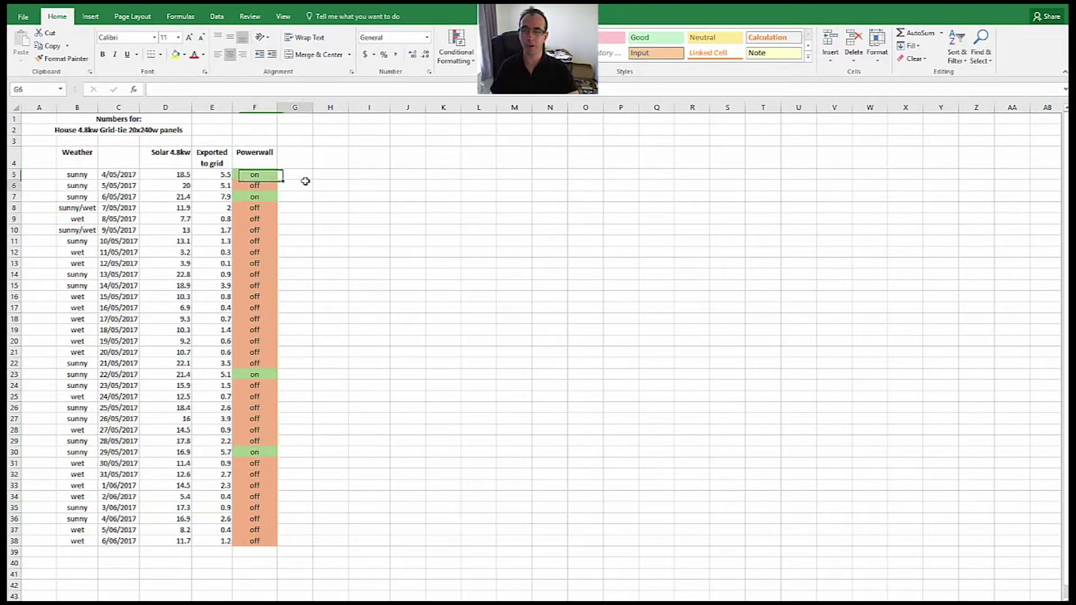
pyautogui.click(259, 174)
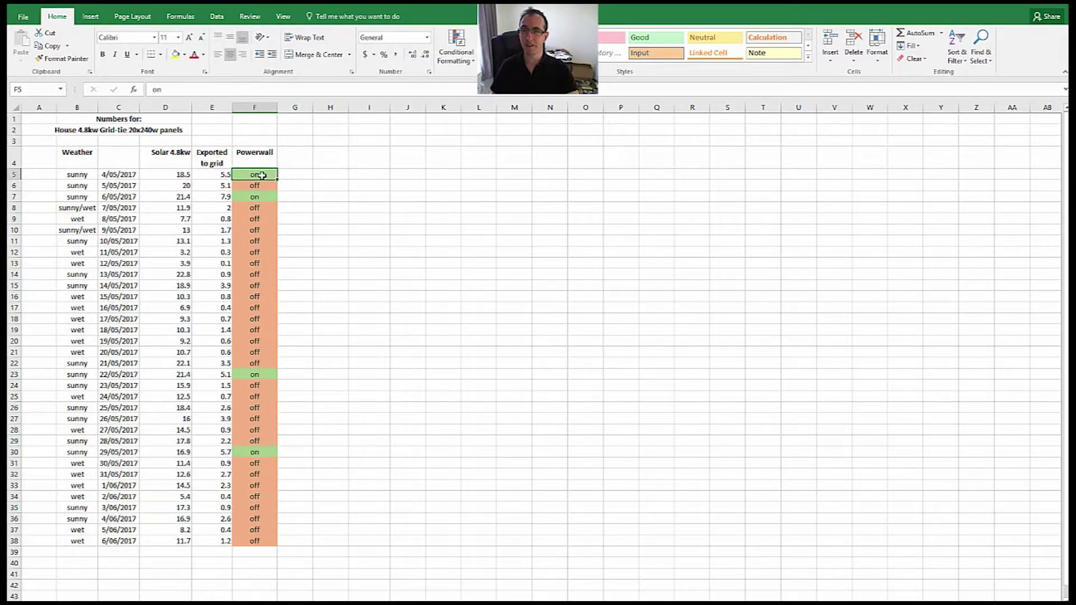
pyautogui.click(247, 186)
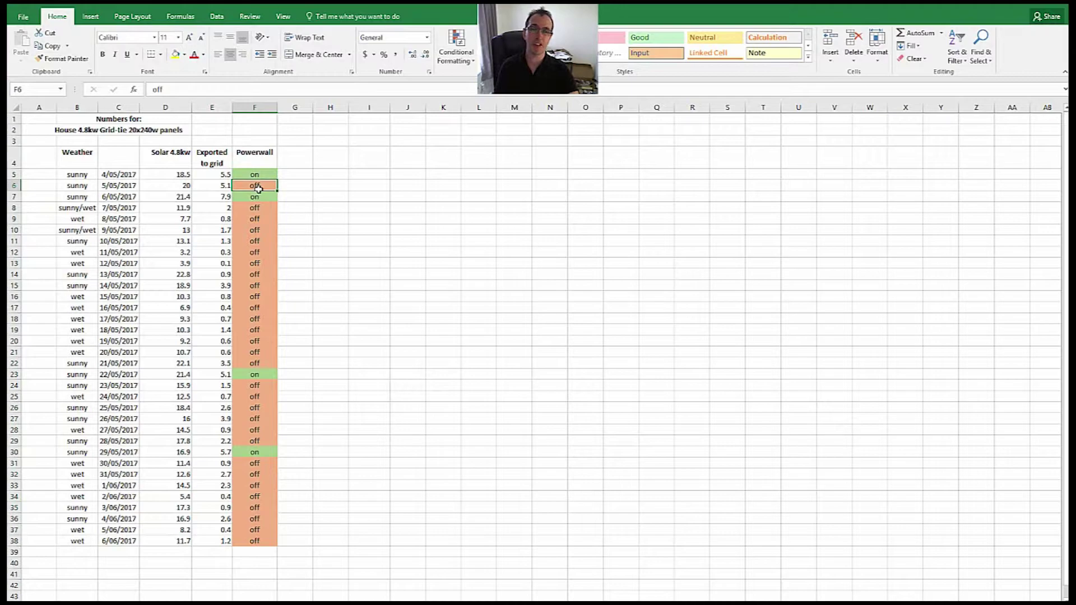
pyautogui.click(261, 195)
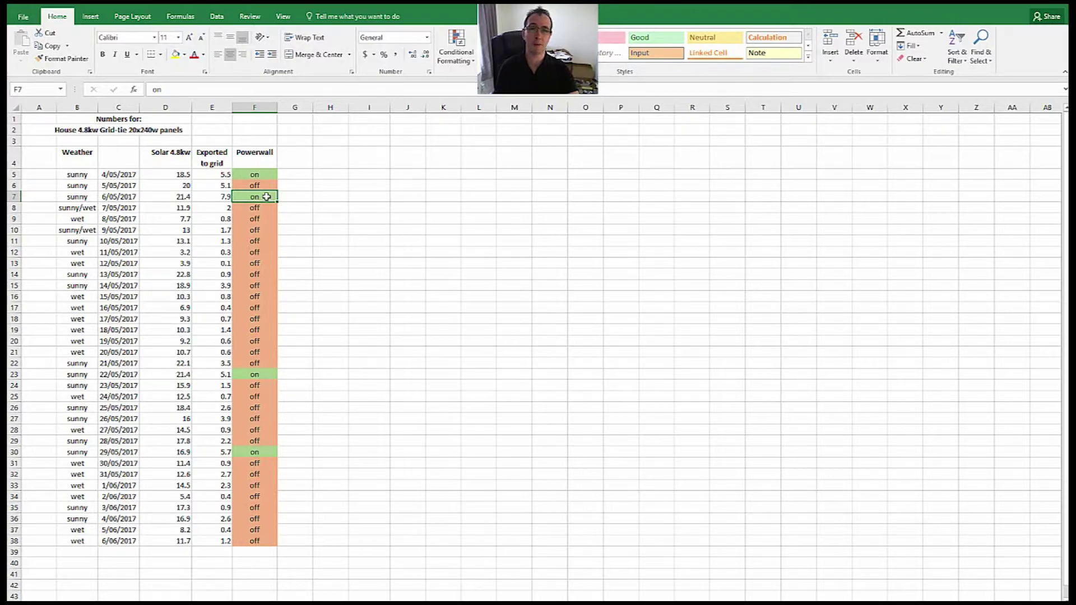
pyautogui.click(267, 206)
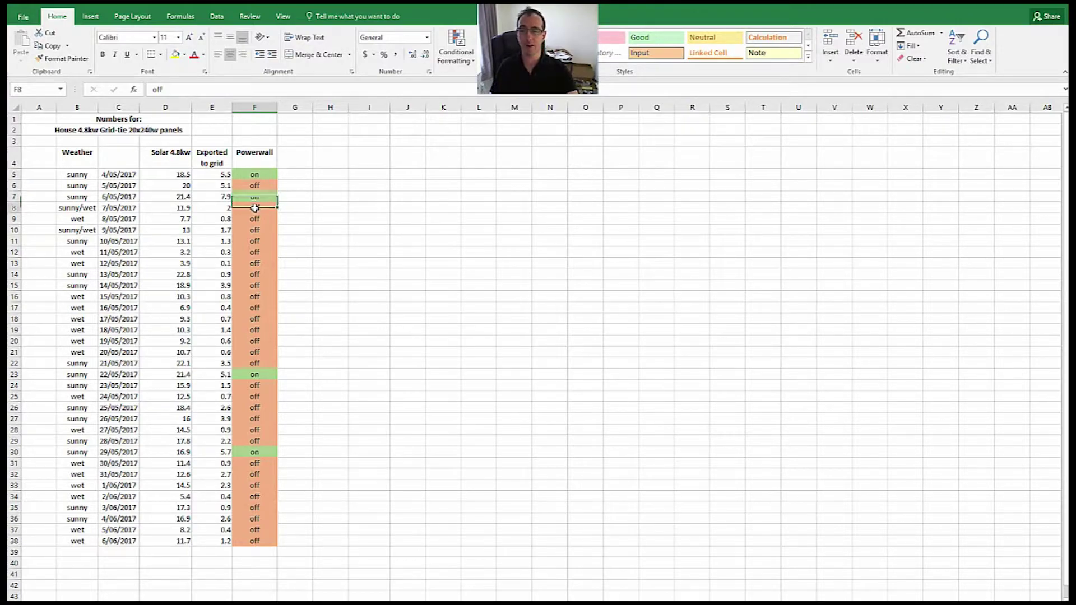
pyautogui.click(283, 205)
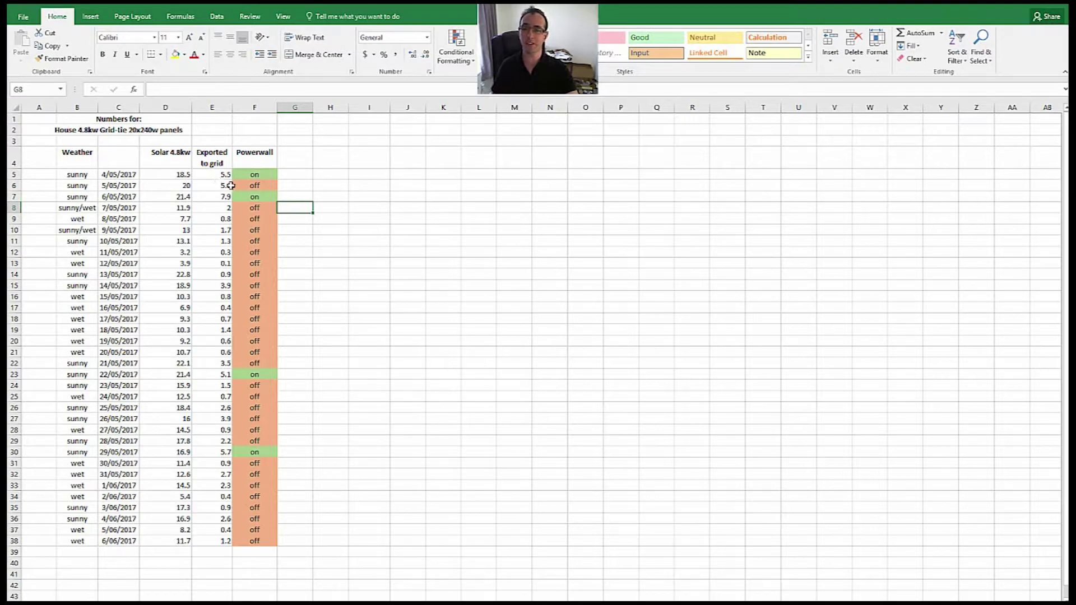
# Step: Go down the Powerwall column from row 7 to row 31, checking which days are marked on
pyautogui.click(254, 196)
pyautogui.click(254, 224)
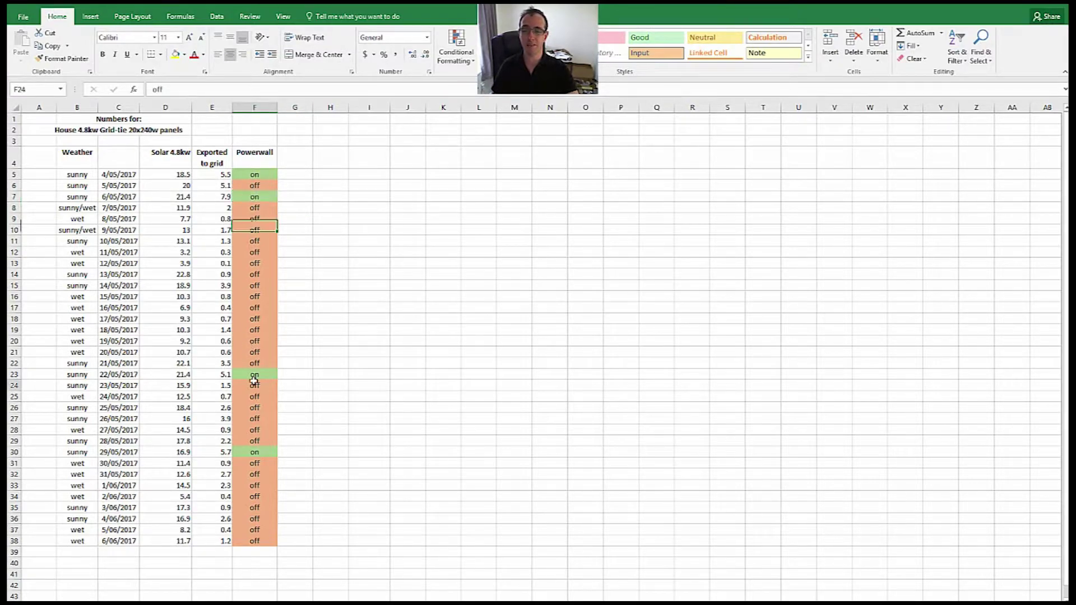
pyautogui.click(254, 385)
pyautogui.click(254, 396)
pyautogui.click(254, 463)
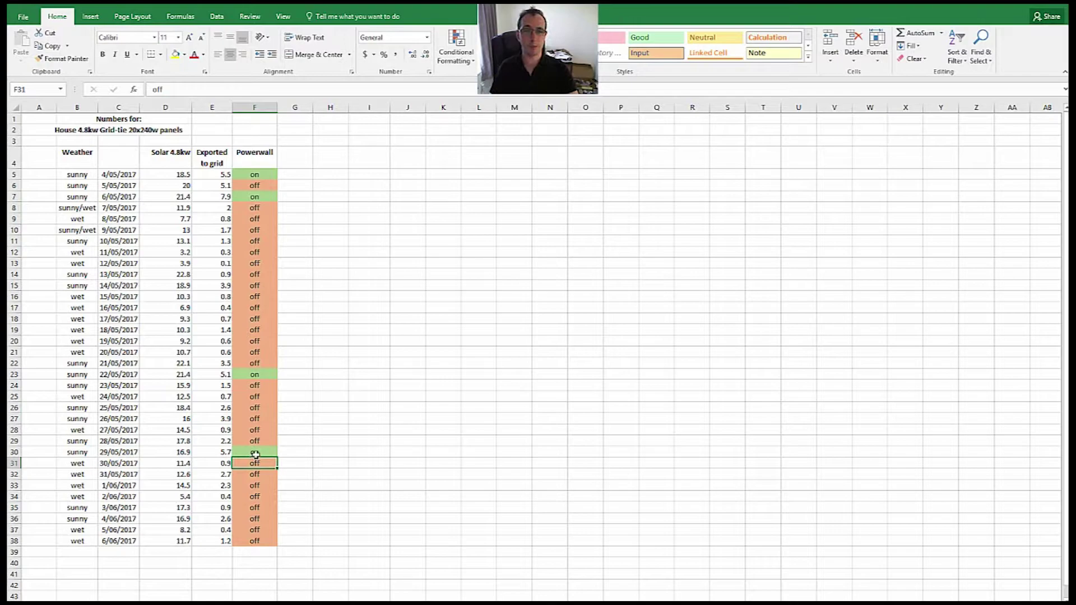
pyautogui.click(323, 372)
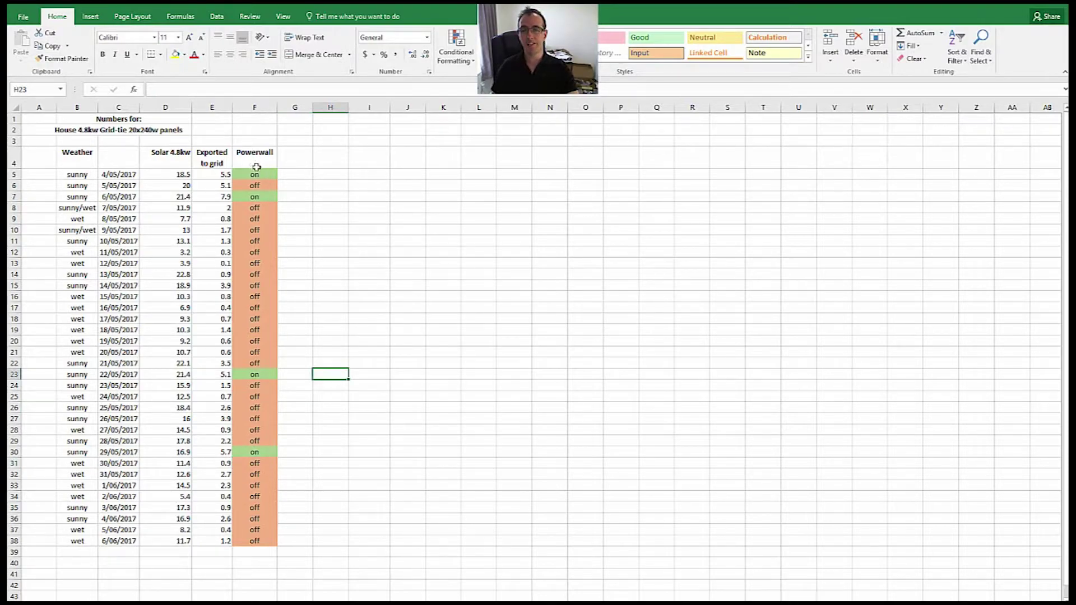
# Step: Review the Powerwall entry for 4/05/2017, the daily solar, export and Powerwall figures from row 8 down, and the Powerwall entry for 6/05/2017
pyautogui.click(263, 176)
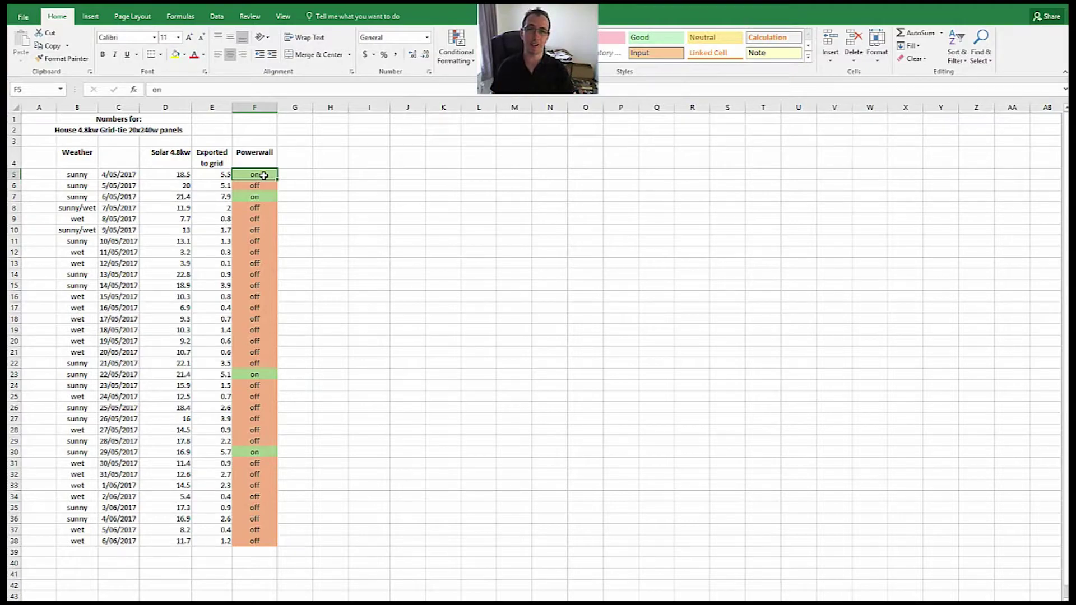
pyautogui.moveTo(263, 170); pyautogui.dragTo(143, 428)
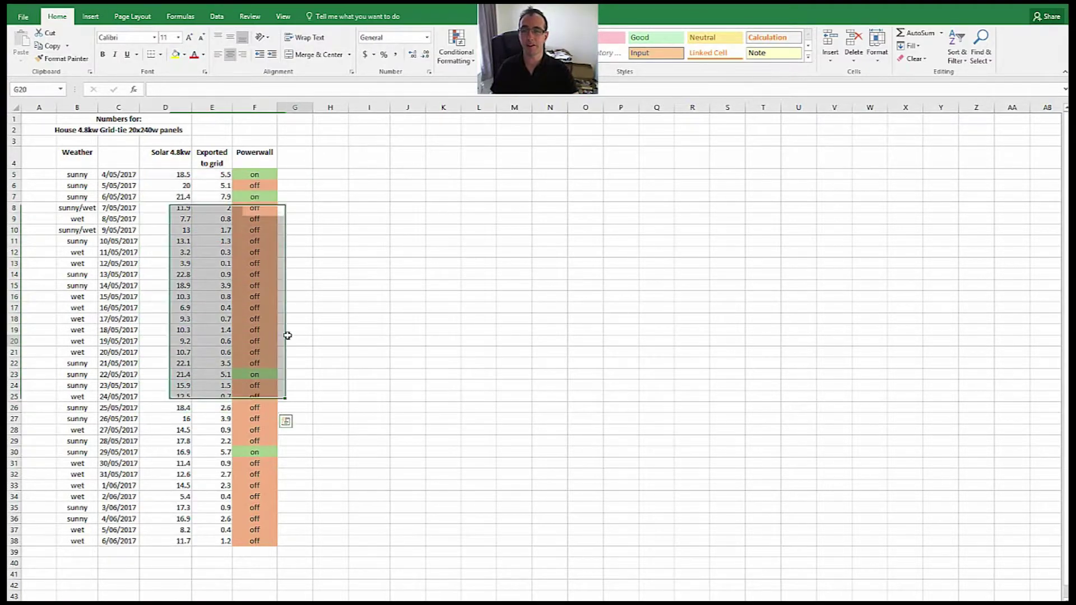
pyautogui.click(288, 339)
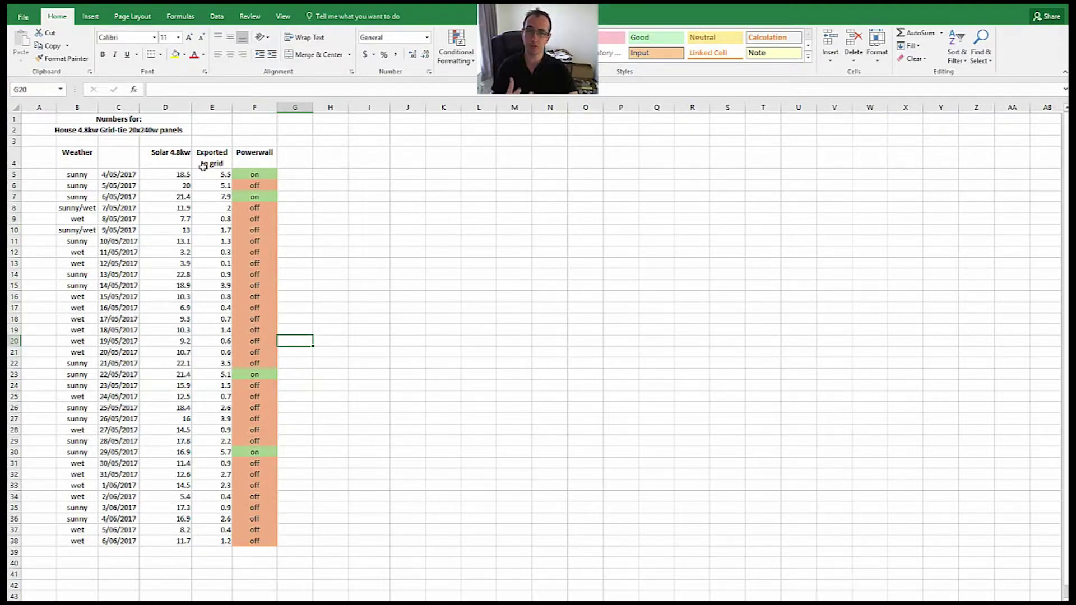
pyautogui.click(275, 197)
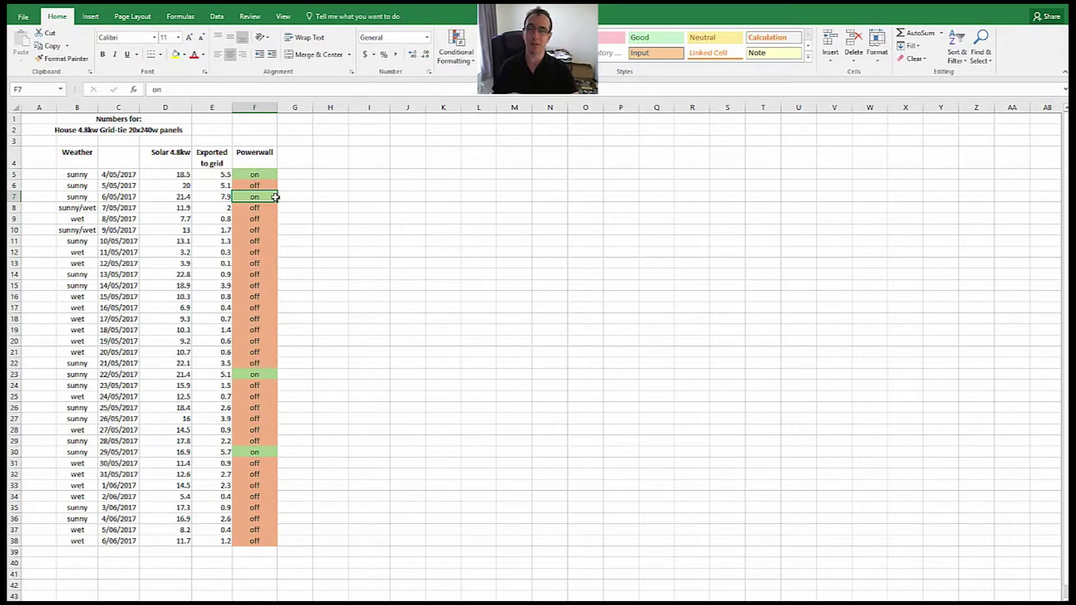
pyautogui.click(301, 197)
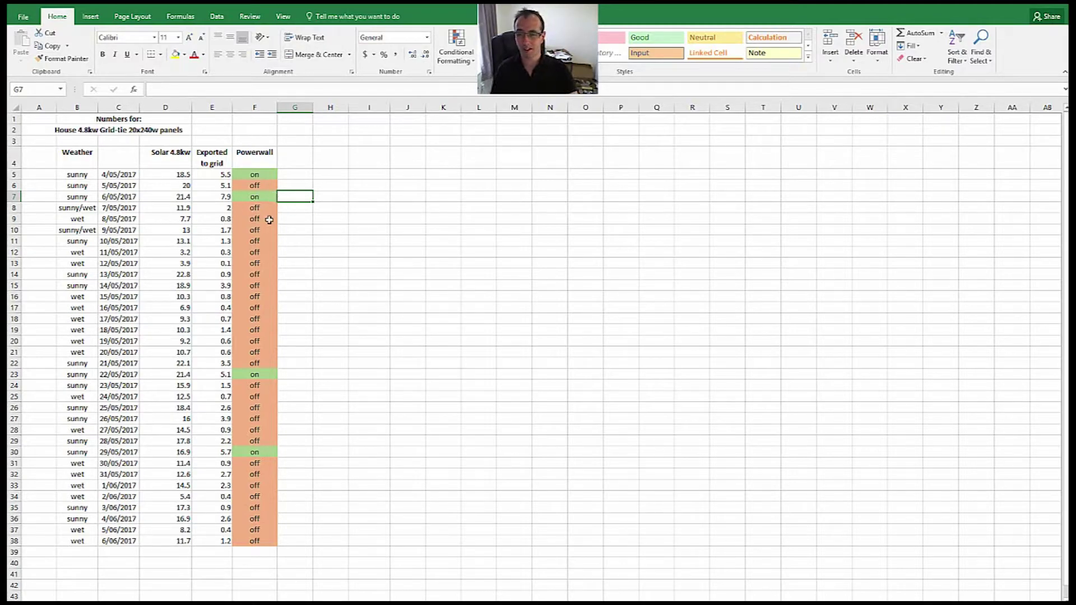
# Step: Compare the Powerwall status with the Exported to grid value day by day from row 7 to row 11
pyautogui.click(251, 199)
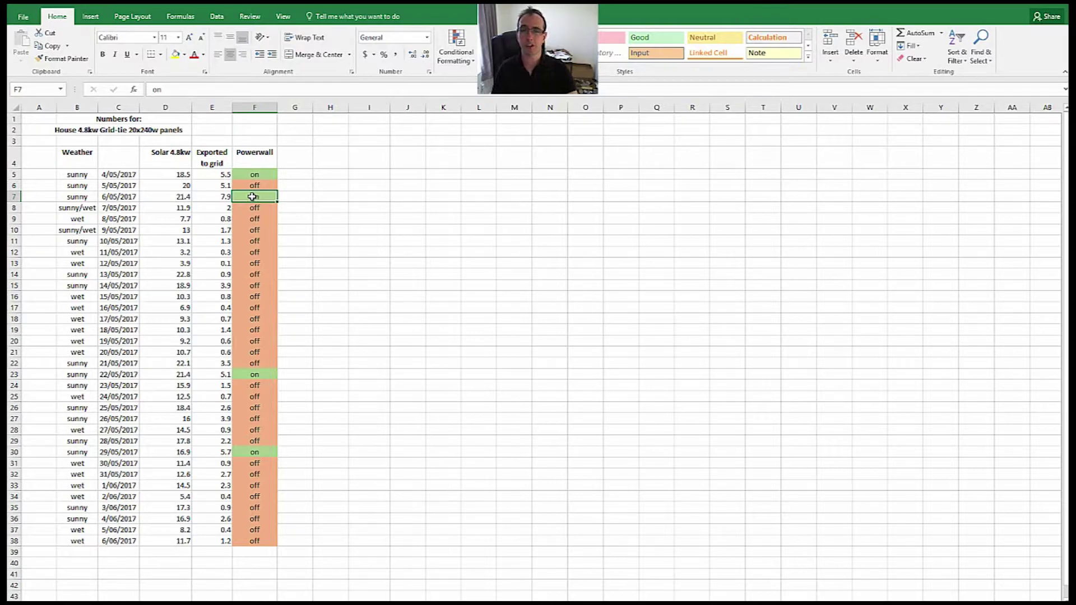
pyautogui.click(227, 209)
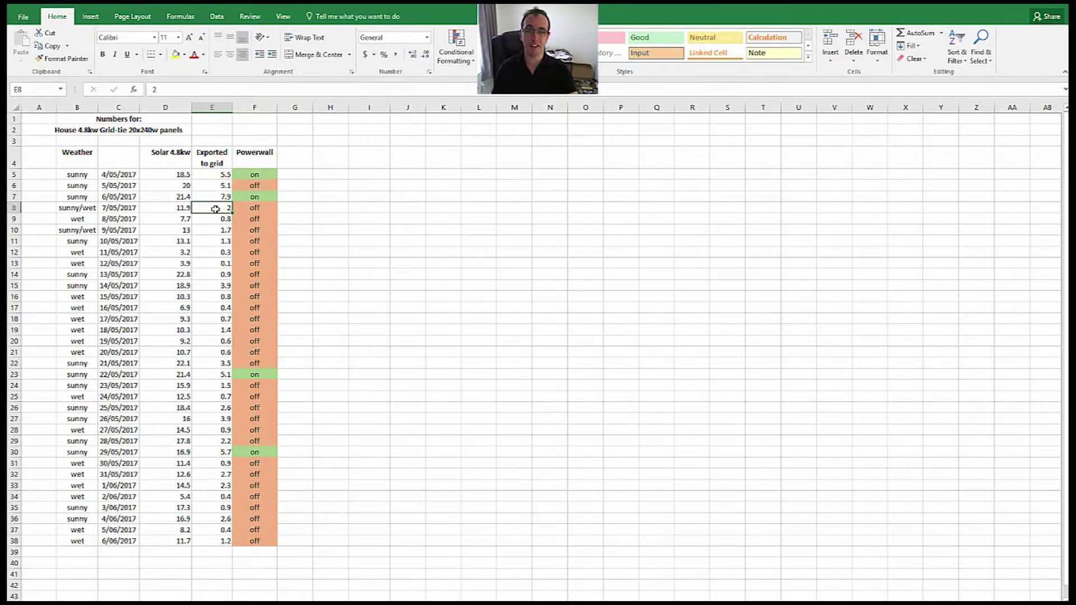
pyautogui.click(250, 207)
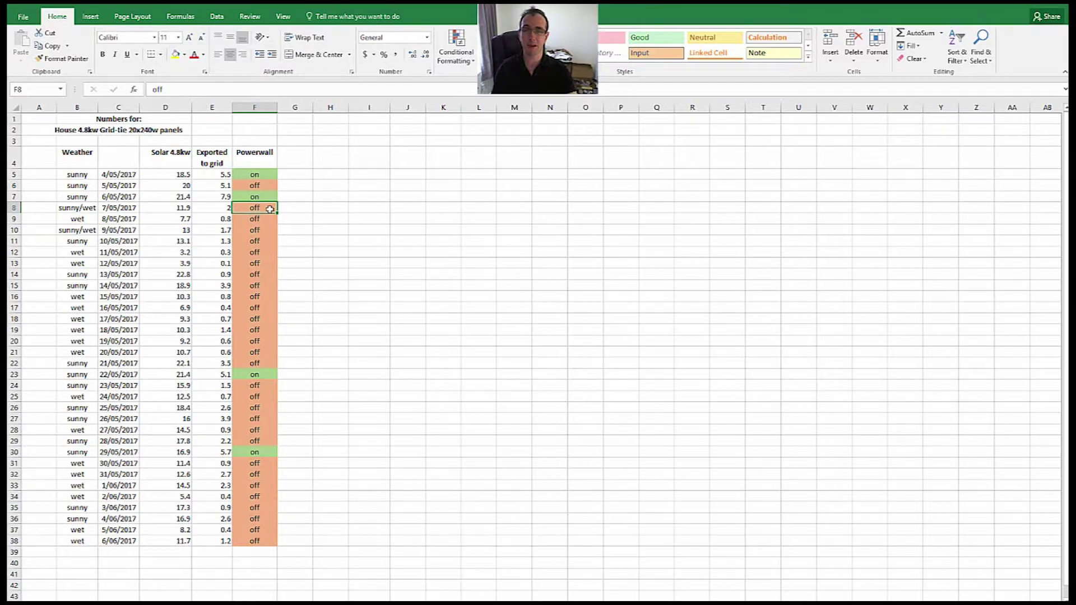
pyautogui.press('Down')
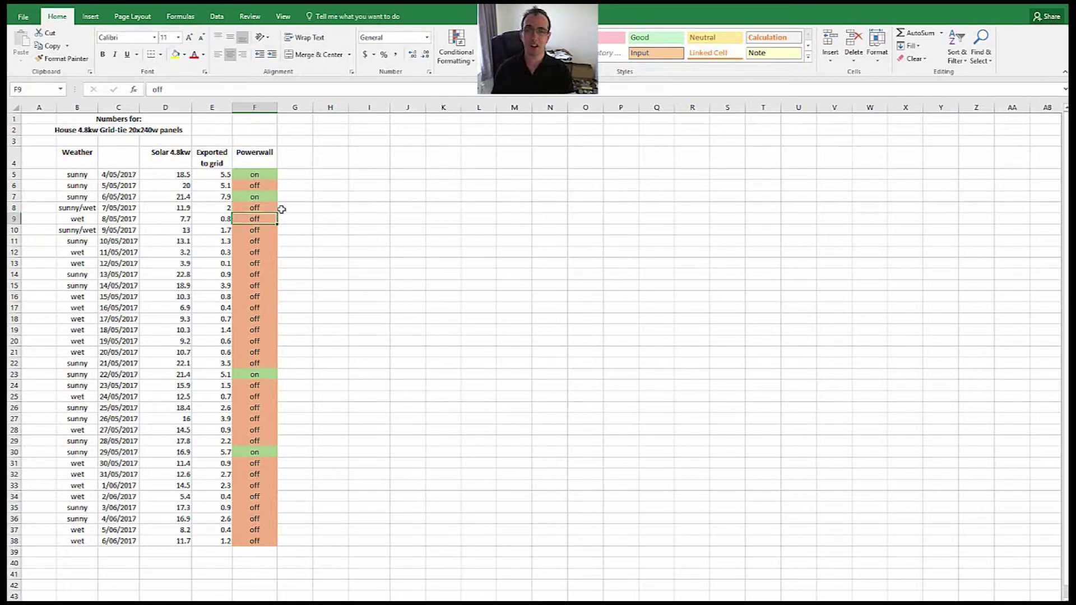
pyautogui.press('Left')
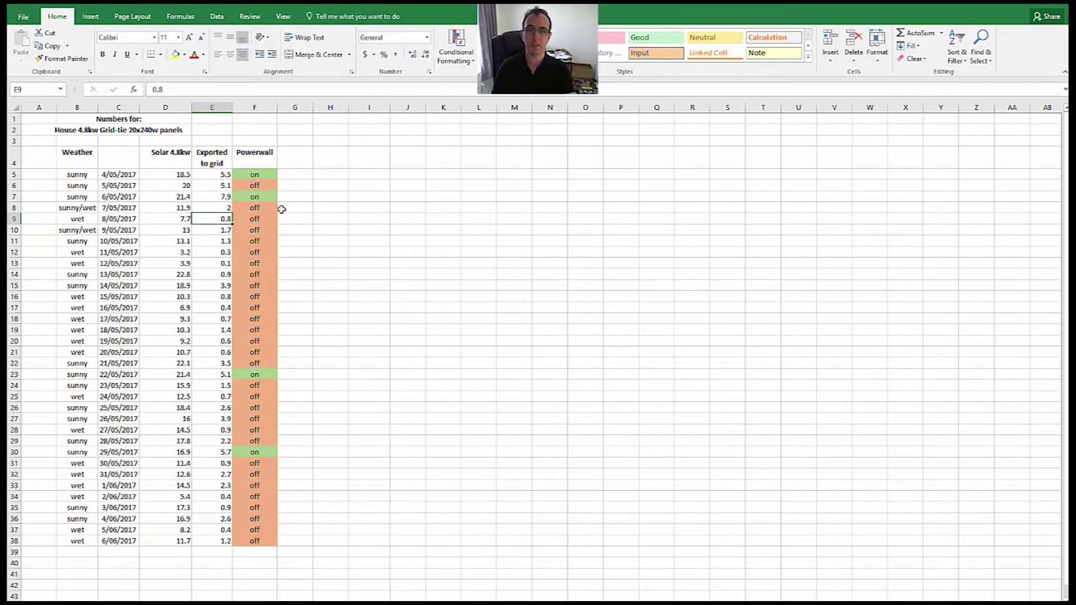
pyautogui.press('Right')
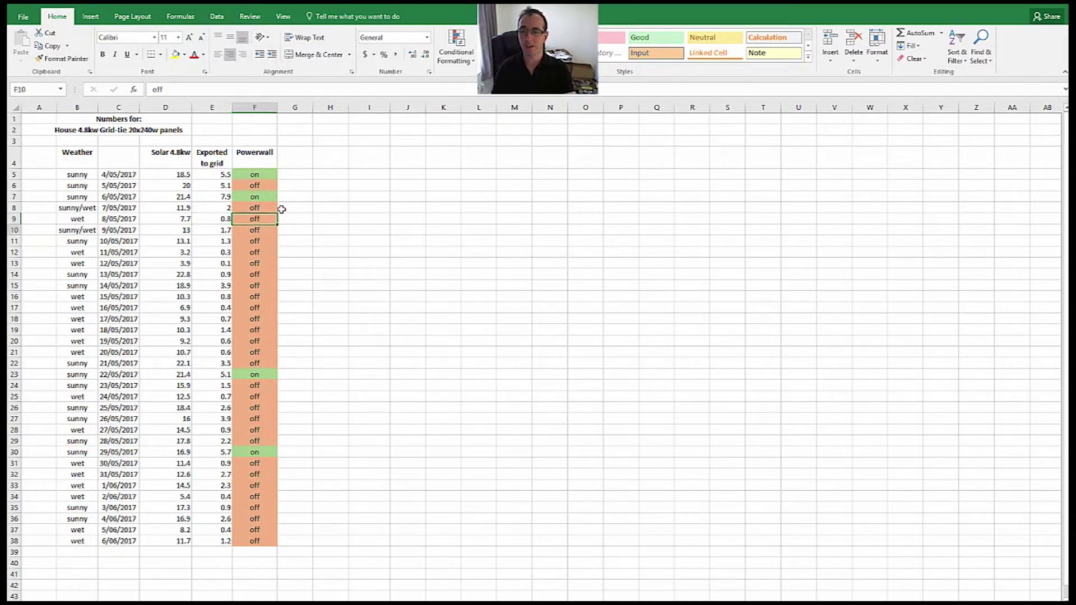
pyautogui.press('Down')
pyautogui.press('Left')
pyautogui.press('Right')
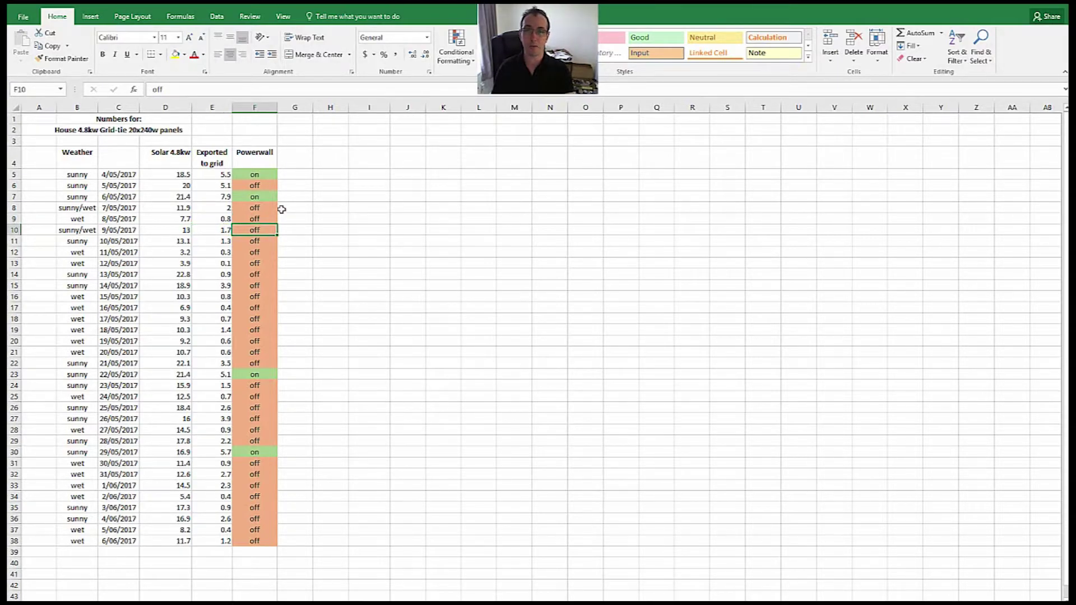
pyautogui.press('Down')
pyautogui.press('Left')
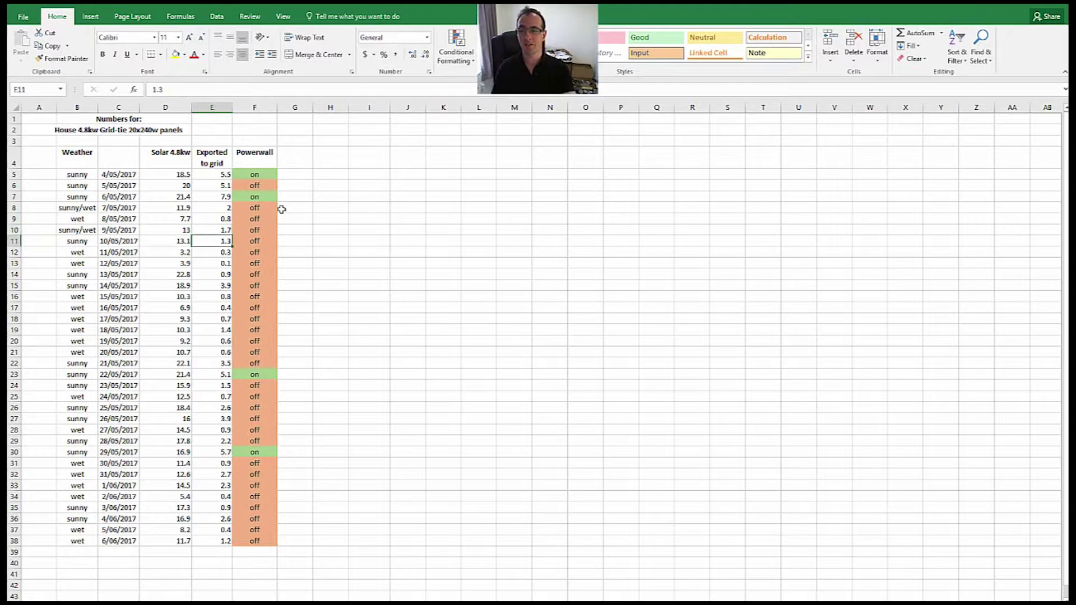
# Step: Go through the Powerwall entries from row 11 down to row 22 and check the 21/05/2017 export in E22
pyautogui.press('Right')
pyautogui.press('Down')
pyautogui.press('Down')
pyautogui.press('Down')
pyautogui.press('Down')
pyautogui.press('Down')
pyautogui.press('Down')
pyautogui.press('Down')
pyautogui.press('Down')
pyautogui.press('Down')
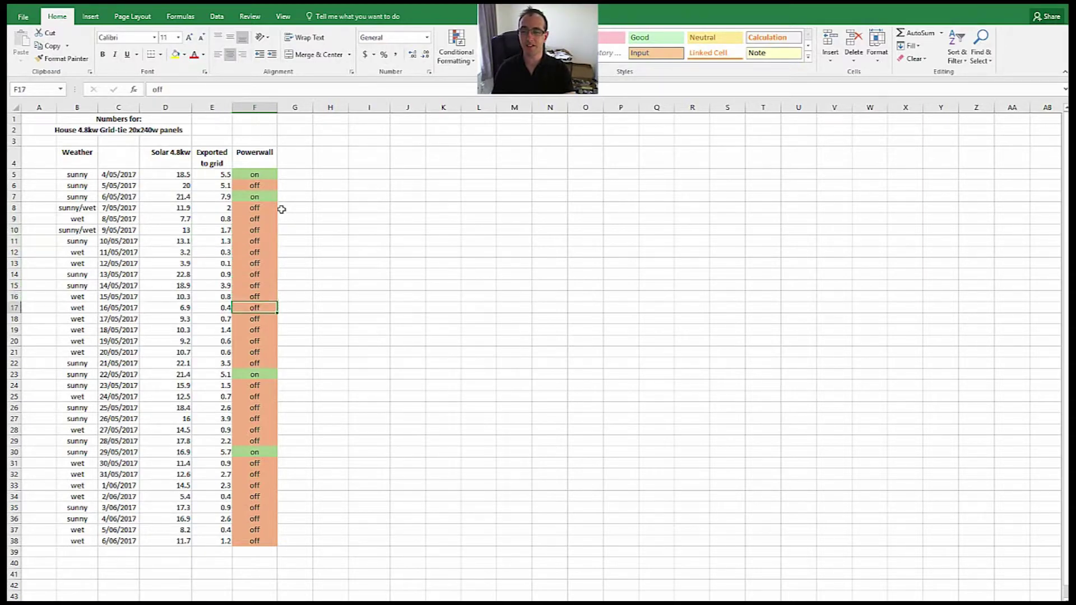
pyautogui.press('Down')
pyautogui.press('Down')
pyautogui.press('Left')
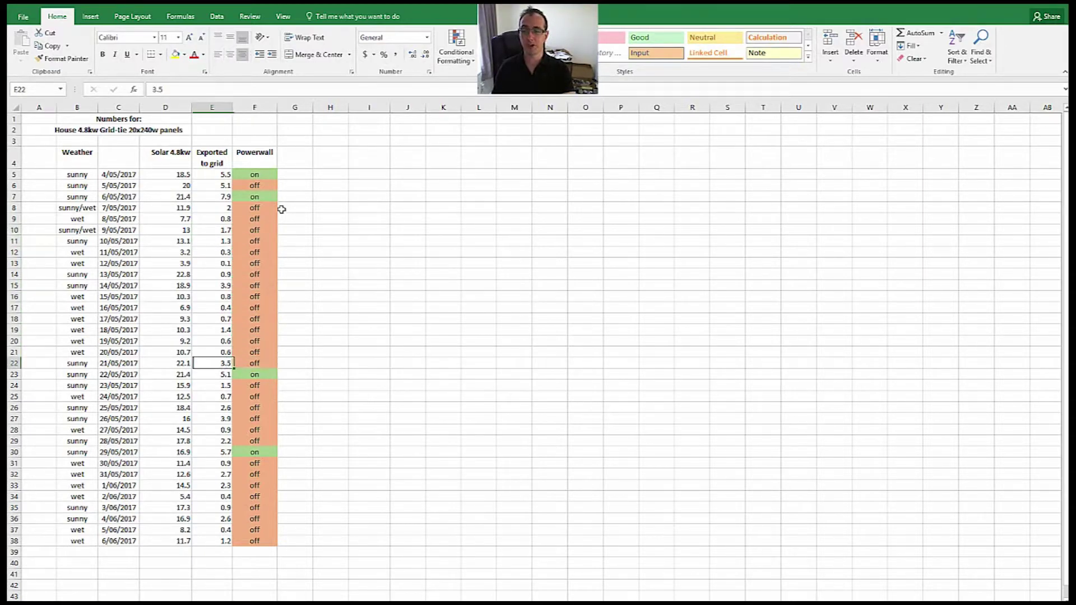
# Step: Go back up the Exported to grid column from row 22 to row 16 and check the Powerwall status in F16
pyautogui.press('Up')
pyautogui.press('Up')
pyautogui.press('Up')
pyautogui.press('Up')
pyautogui.press('Up')
pyautogui.press('Up')
pyautogui.press('Right')
pyautogui.press('Right')
pyautogui.press('Left')
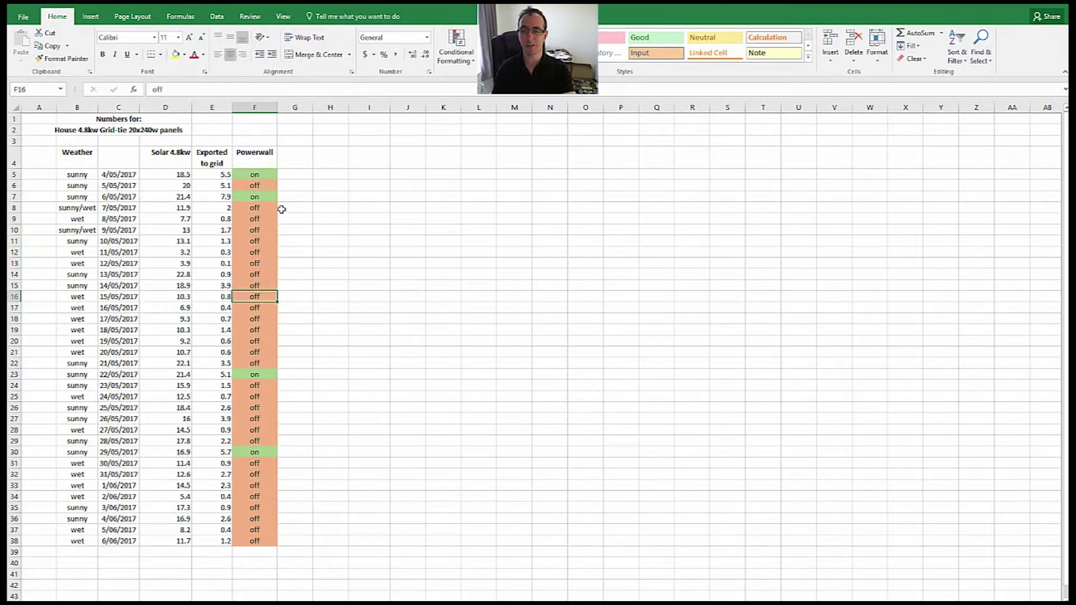
# Step: Go down the Powerwall entries from row 16 to row 23 and compare the 22/05/2017 status with its Exported to grid value
pyautogui.press('Down')
pyautogui.press('Down')
pyautogui.press('Down')
pyautogui.press('Down')
pyautogui.press('Down')
pyautogui.press('Down')
pyautogui.press('Down')
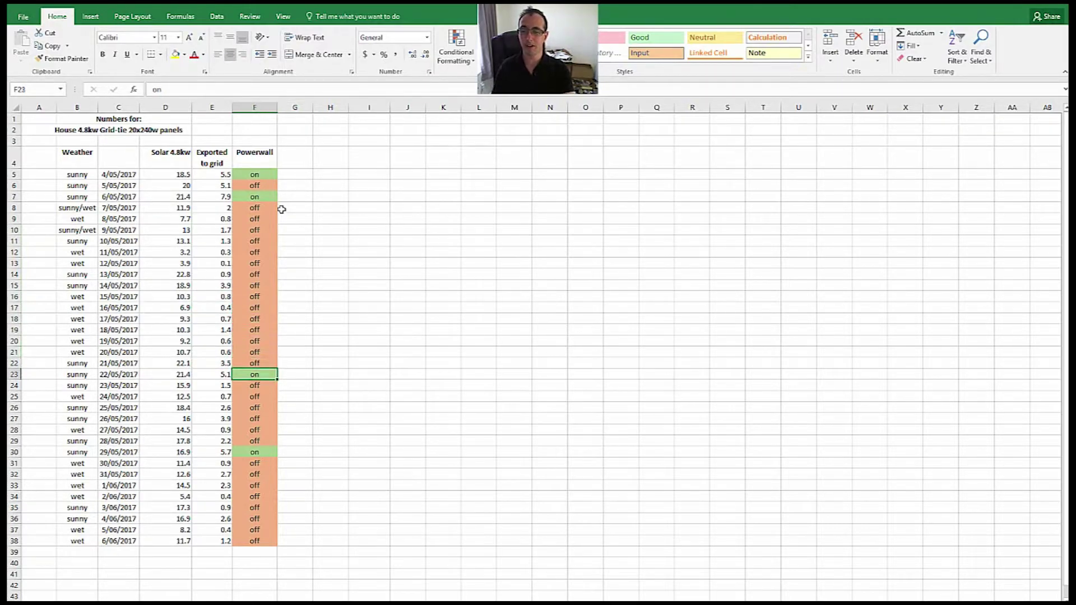
pyautogui.press('Left')
pyautogui.press('Right')
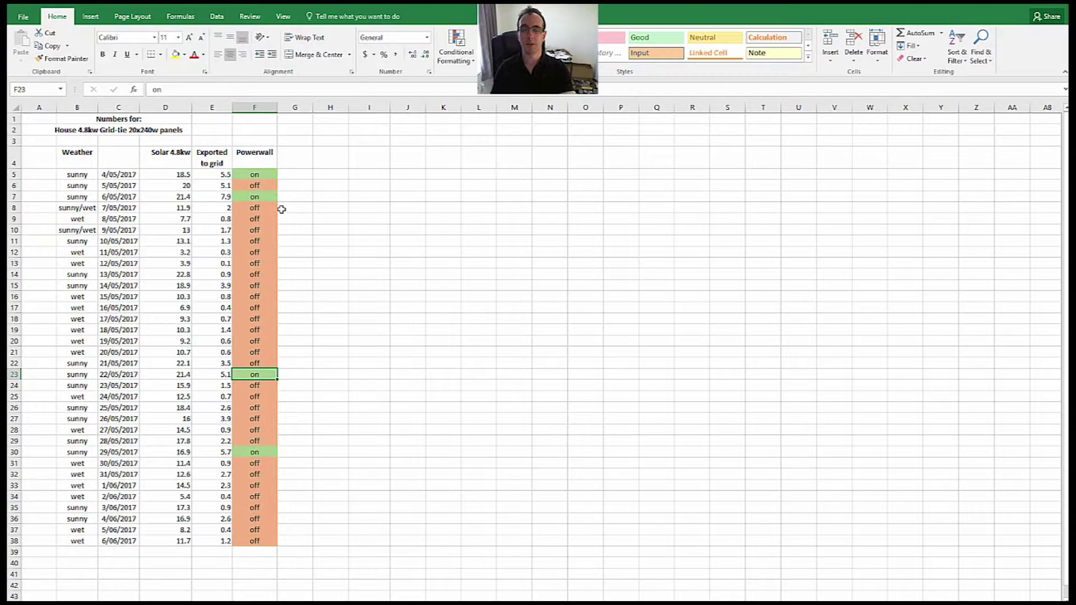
pyautogui.press('Left')
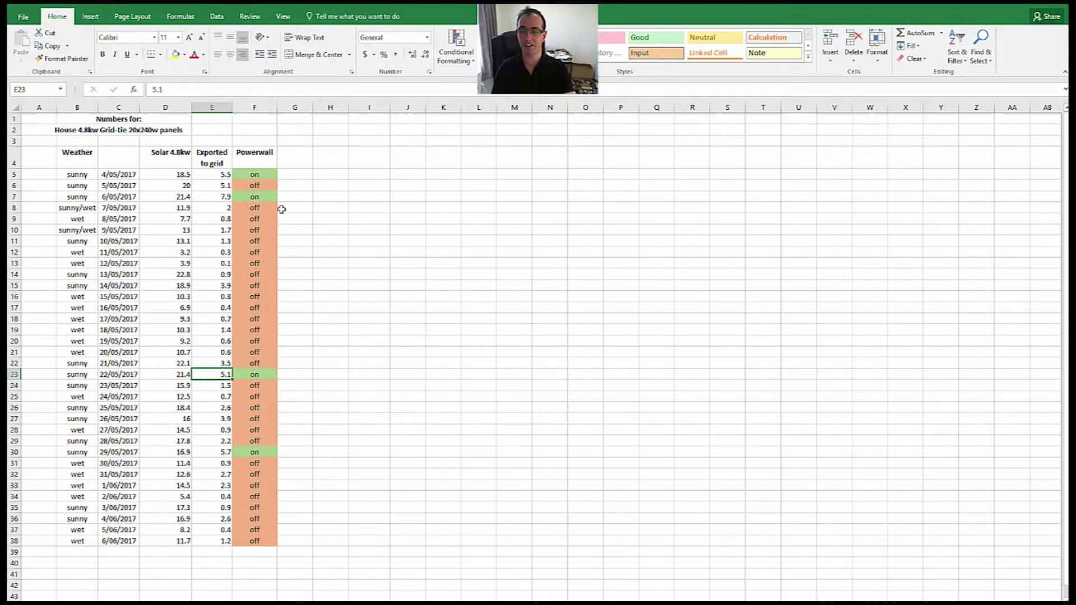
pyautogui.press('Right')
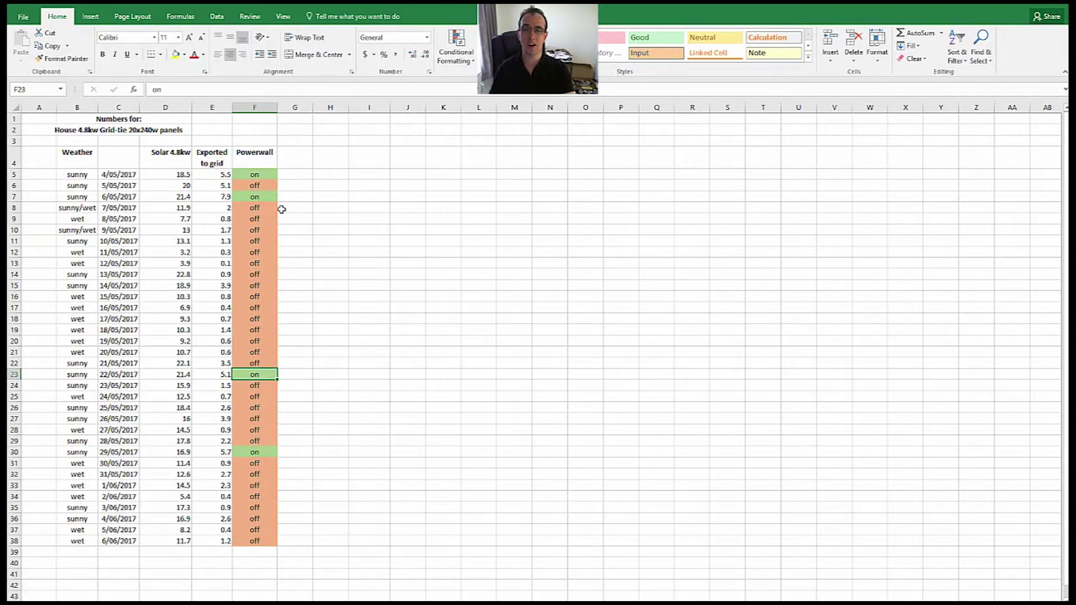
# Step: Review the exports and Powerwall statuses in rows 9 to 22, and compare them with the entries for 22/05/2017 to 24/05/2017
pyautogui.moveTo(255, 364); pyautogui.dragTo(228, 219)
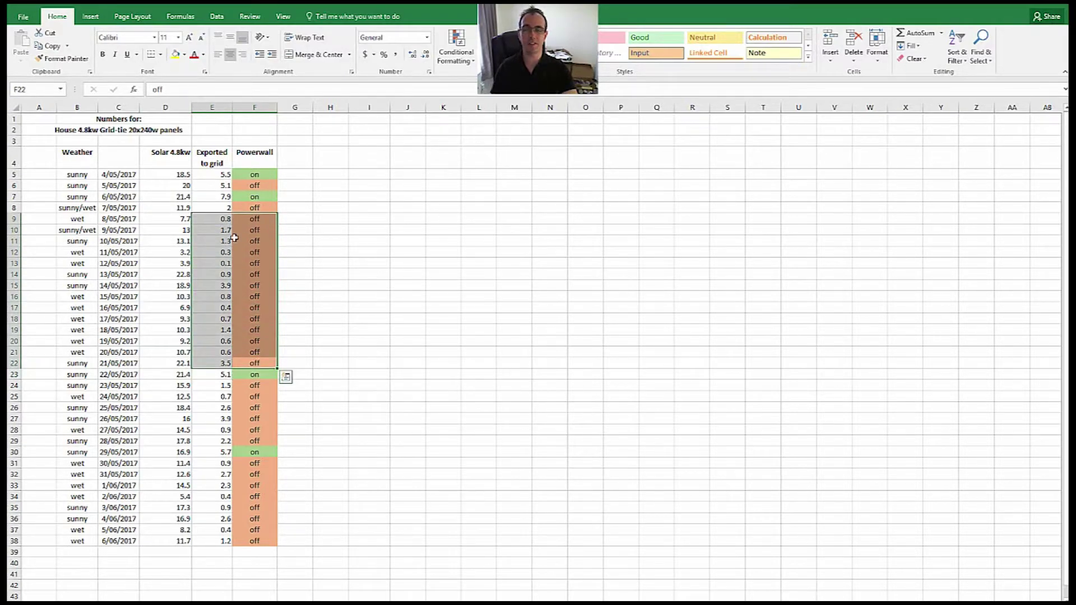
pyautogui.click(293, 230)
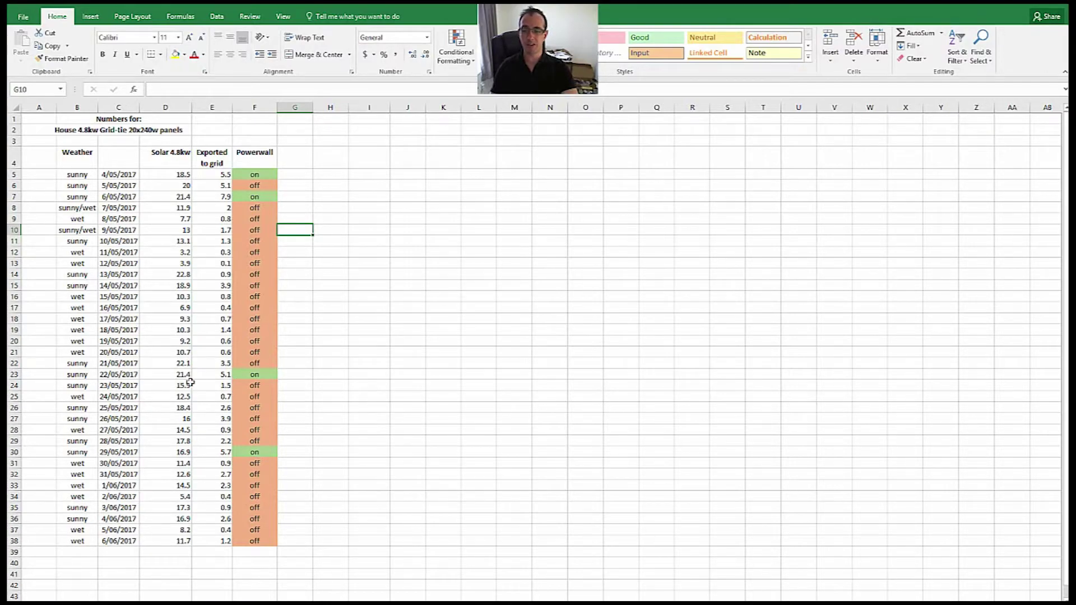
pyautogui.click(215, 384)
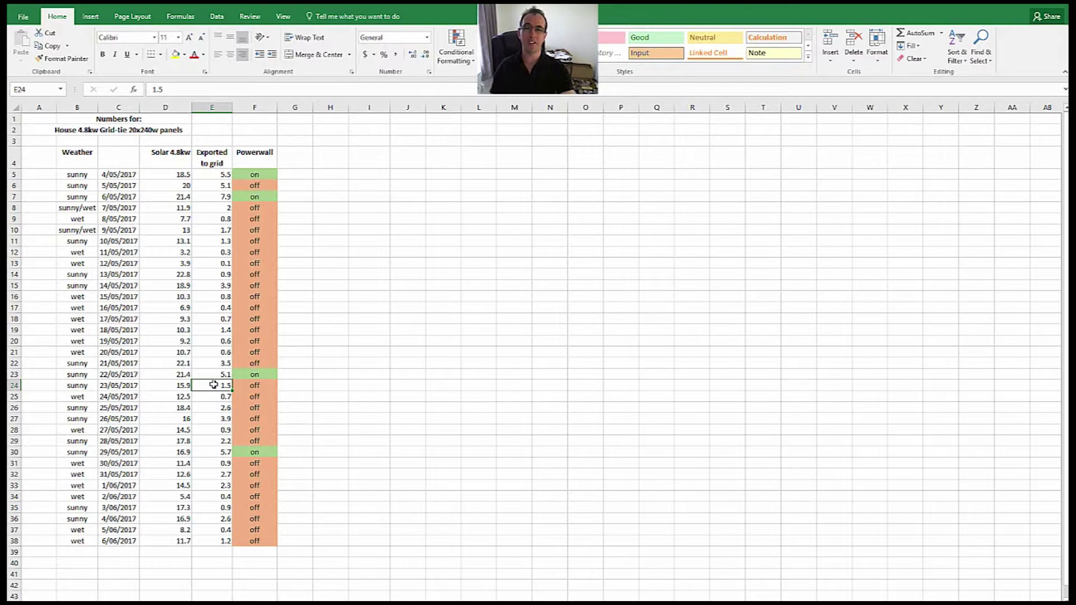
pyautogui.click(240, 377)
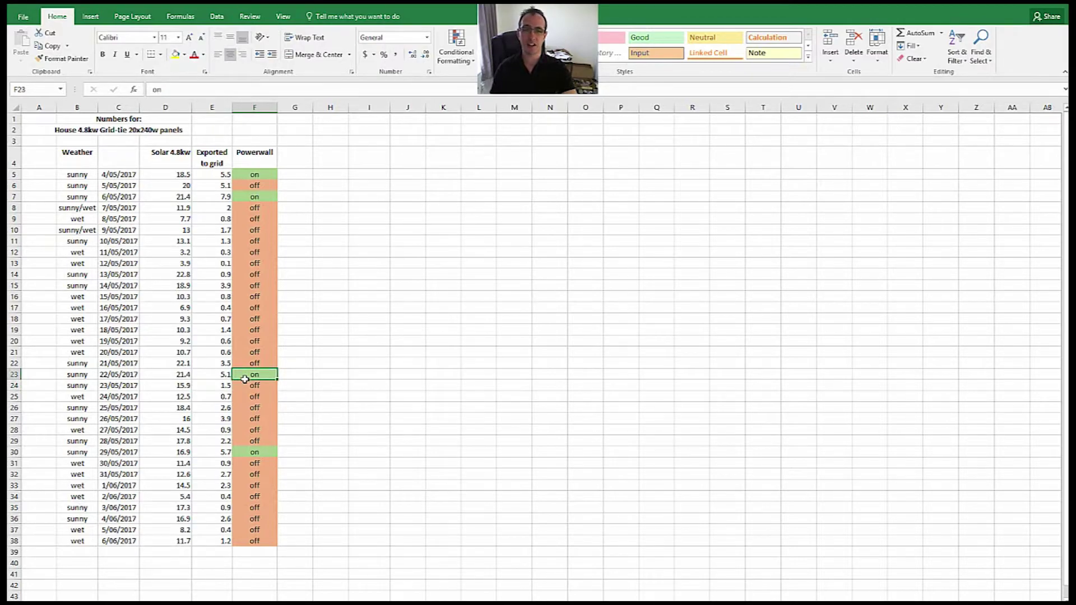
pyautogui.click(214, 377)
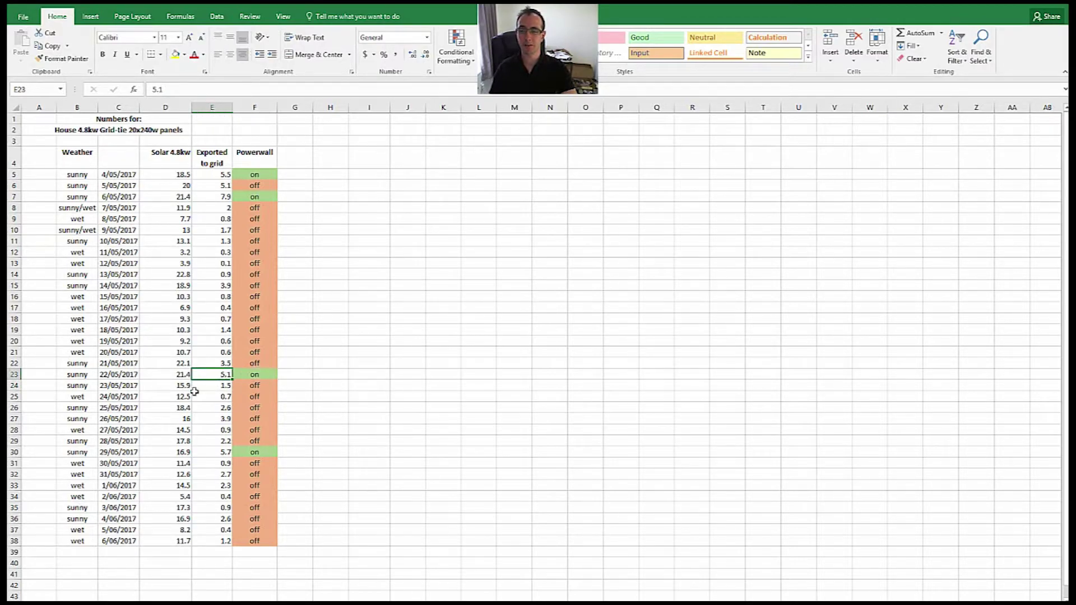
pyautogui.click(255, 396)
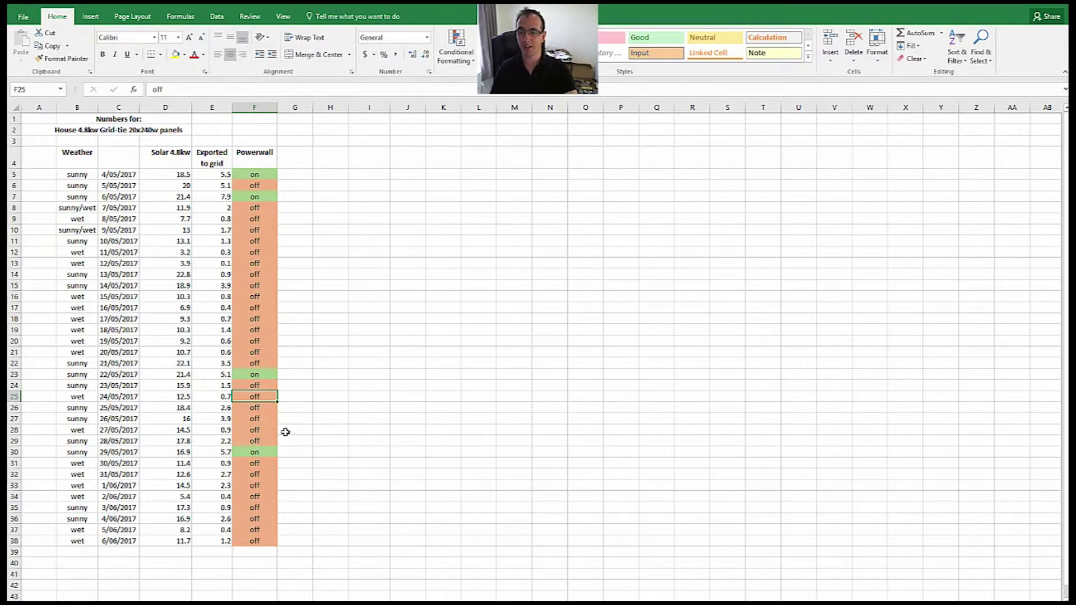
# Step: Check the 29/05/2017 Powerwall status against the exports on the preceding days and the 30/05/2017 export in E31
pyautogui.scroll(-2, 286, 432)
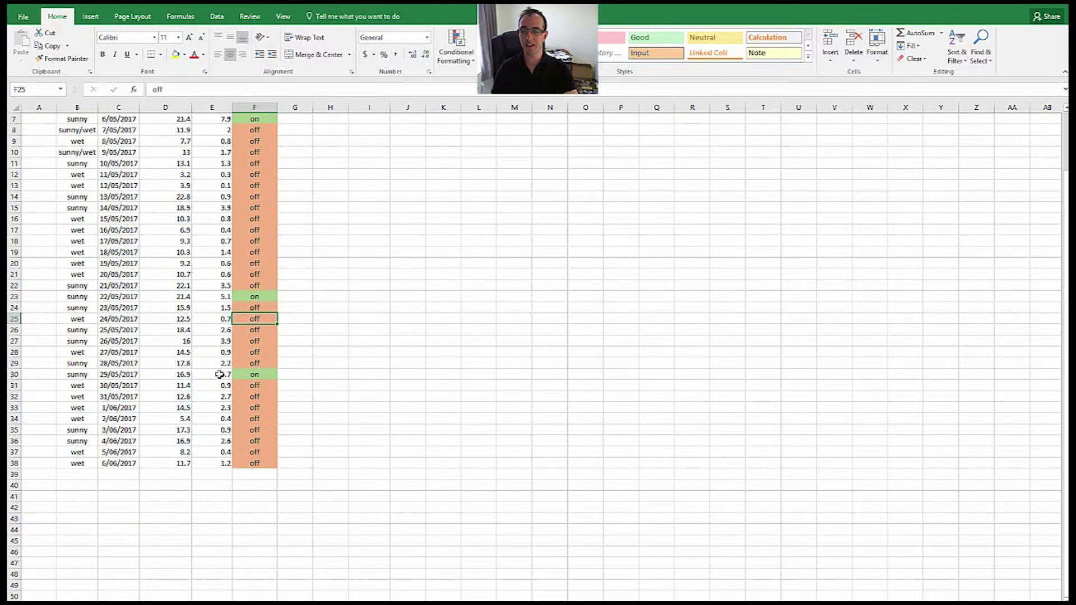
pyautogui.click(241, 374)
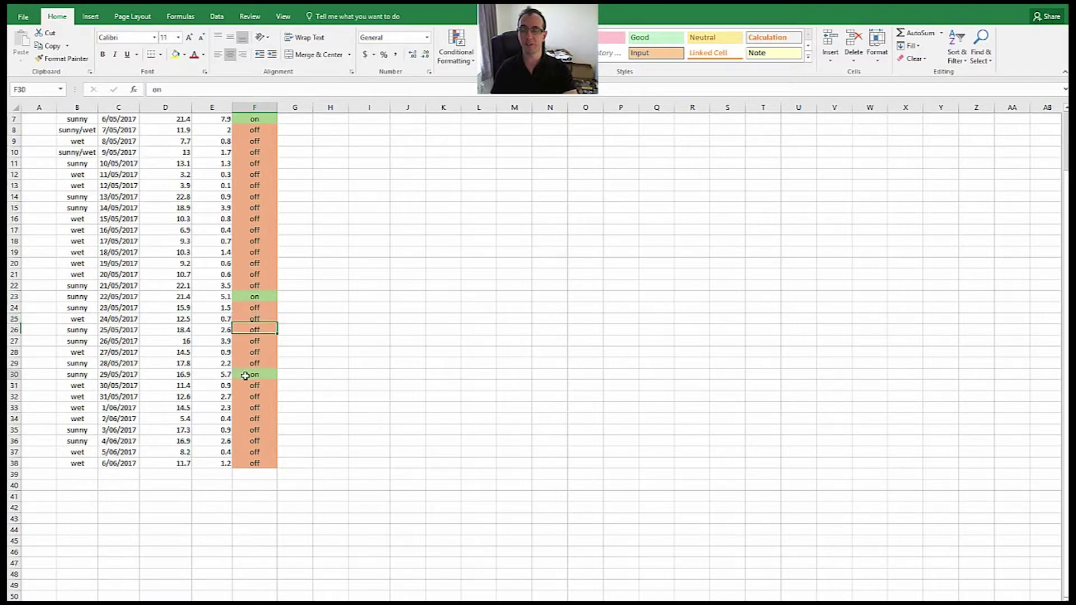
pyautogui.scroll(2, 291, 374)
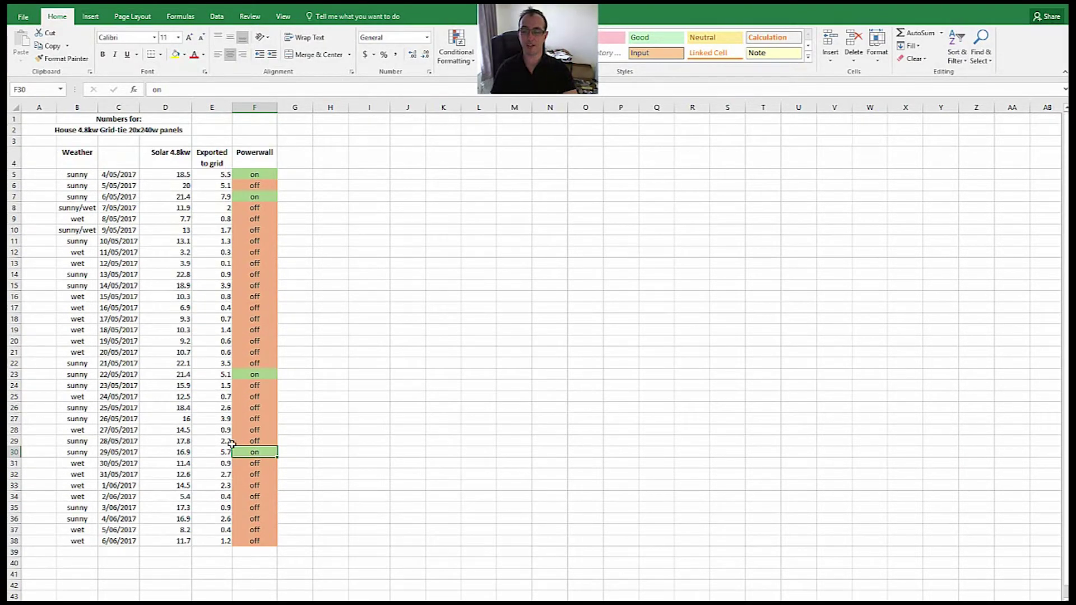
pyautogui.moveTo(227, 448); pyautogui.dragTo(224, 381)
pyautogui.click(243, 424)
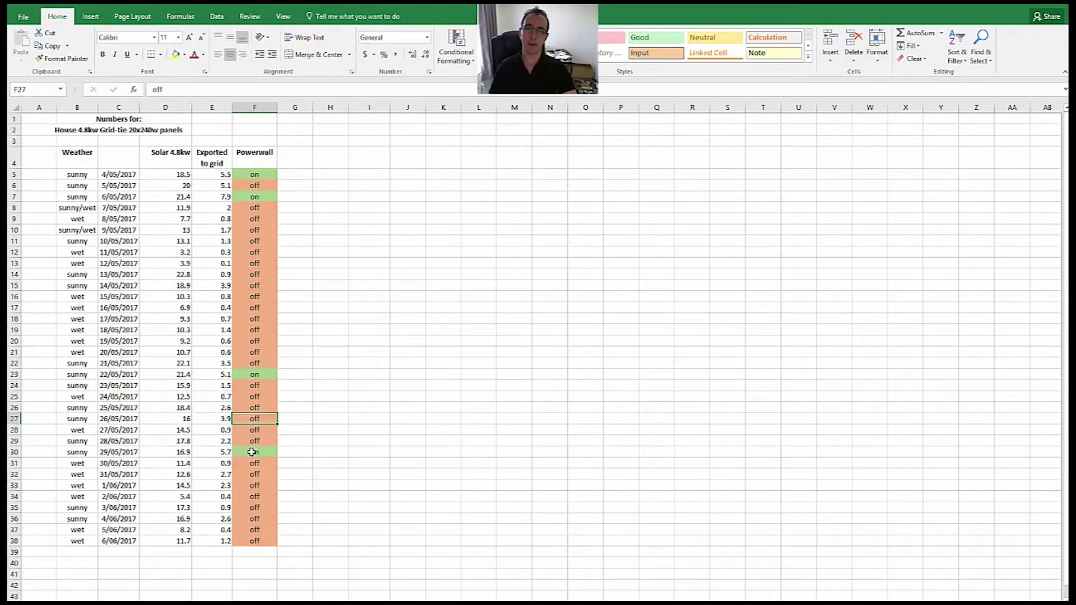
pyautogui.click(227, 461)
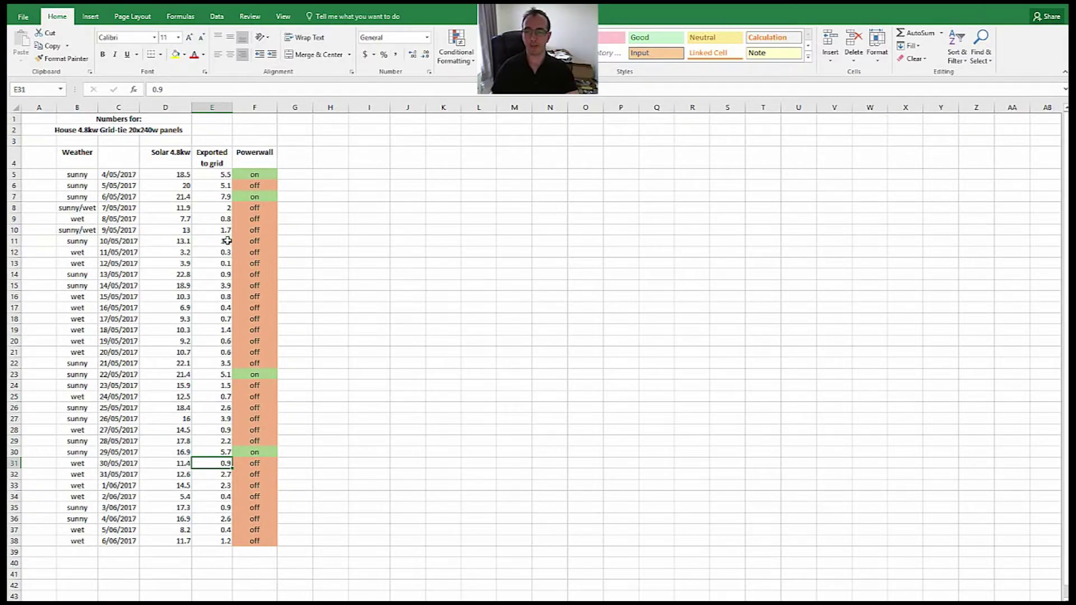
# Step: Check the 15/05/2017 export in E16, the house system title in B2 and the 25/05/2017 Powerwall status in F26
pyautogui.click(217, 296)
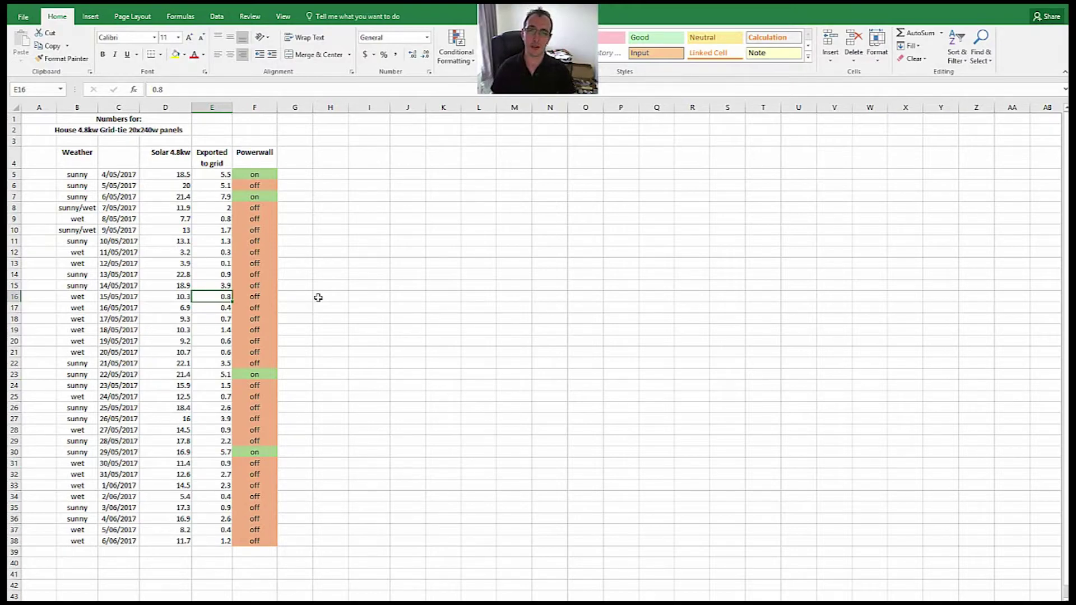
pyautogui.click(325, 339)
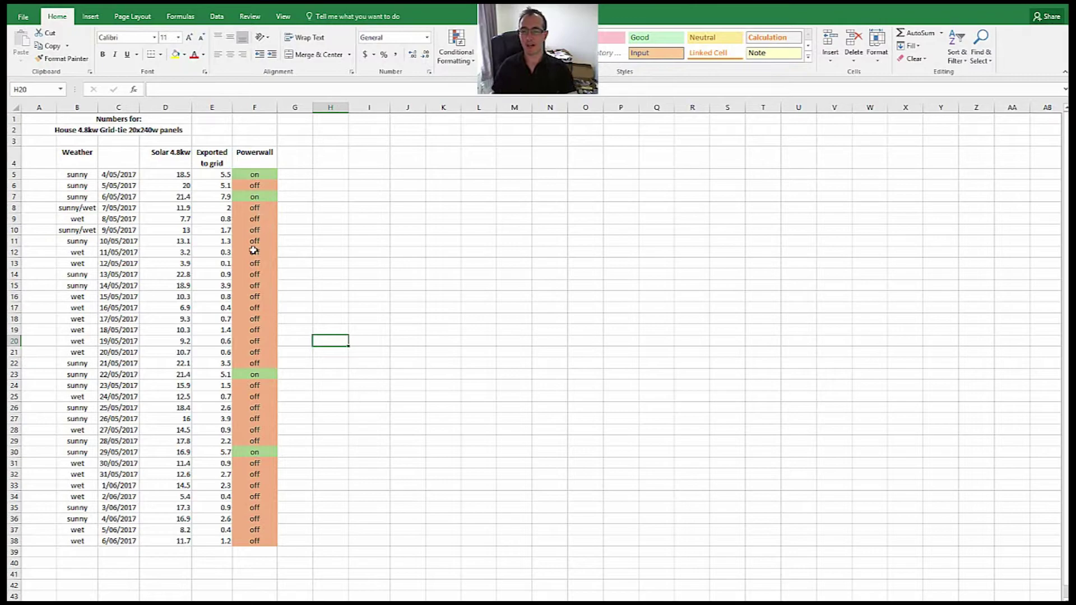
pyautogui.click(95, 133)
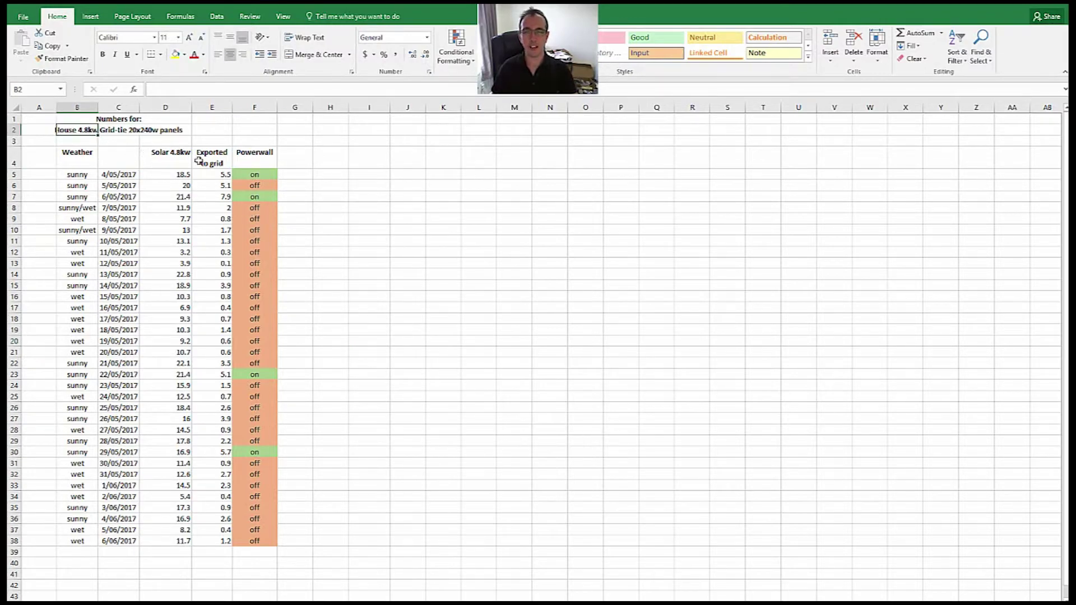
pyautogui.click(278, 168)
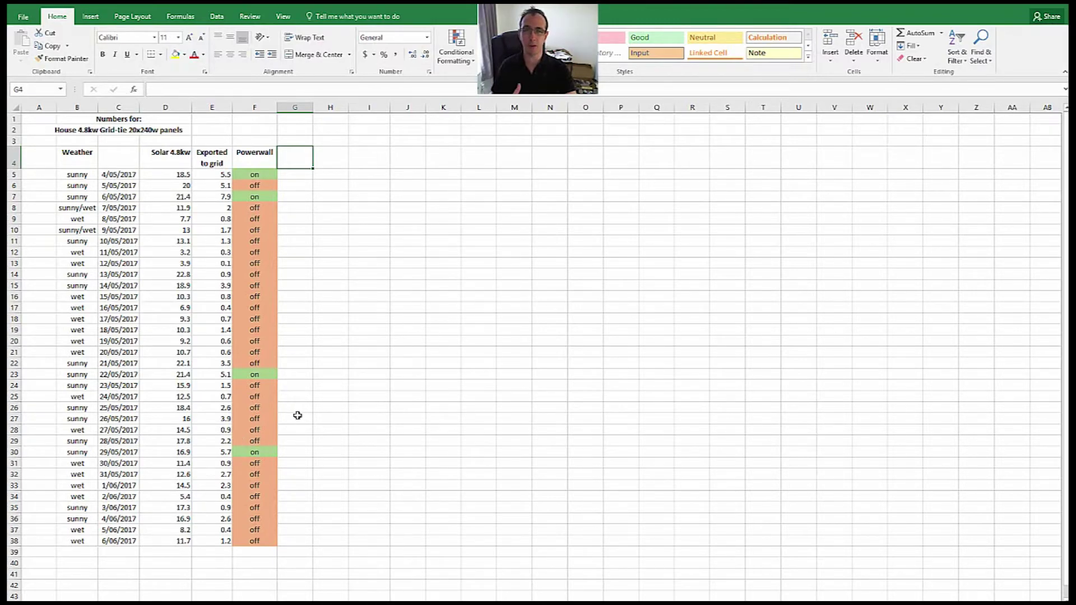
pyautogui.click(258, 407)
pyautogui.click(77, 130)
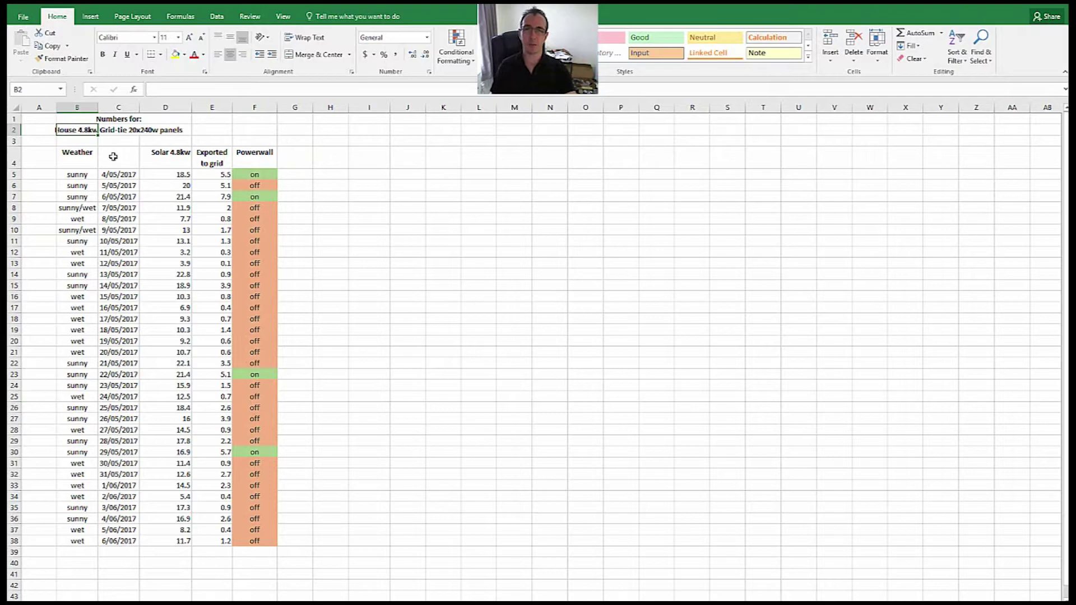
# Step: Compare the Powerwall statuses for 4/05/2017, 22/05/2017, 18/05/2017 and 7/05/2017
pyautogui.click(266, 180)
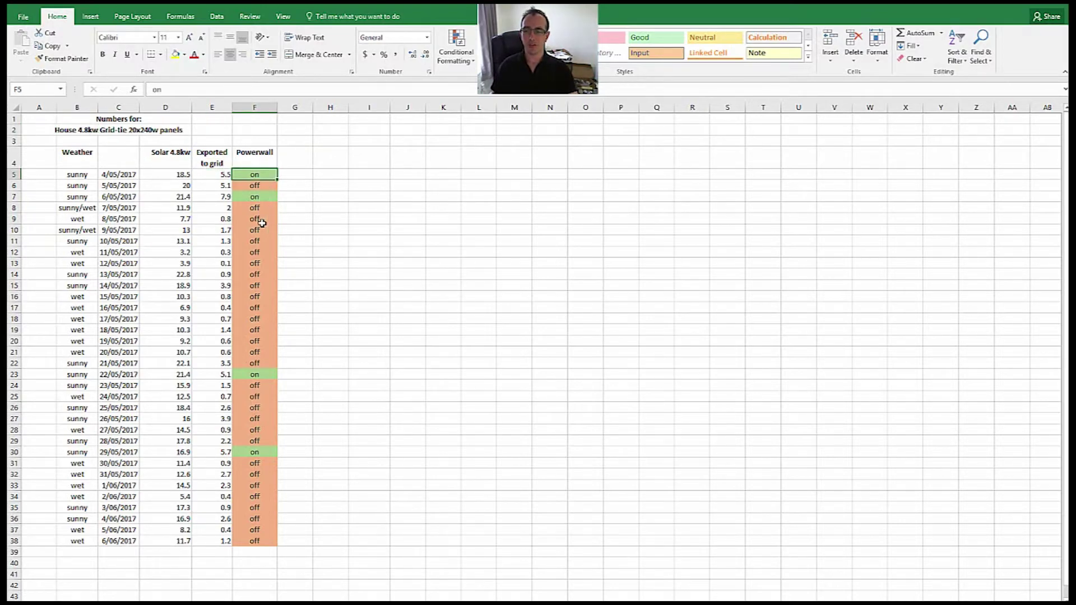
pyautogui.click(269, 379)
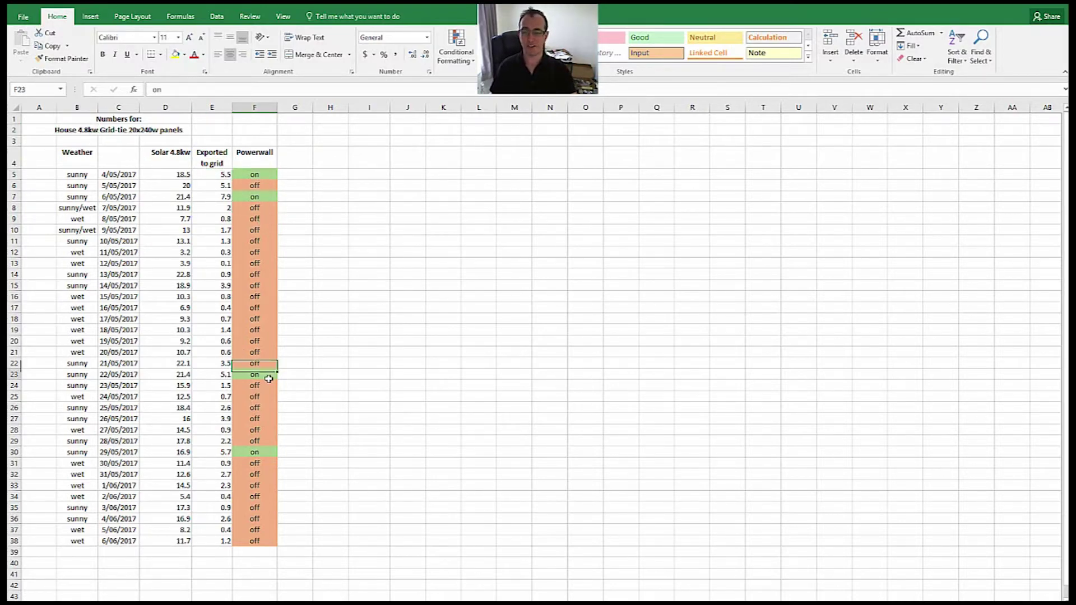
pyautogui.click(255, 331)
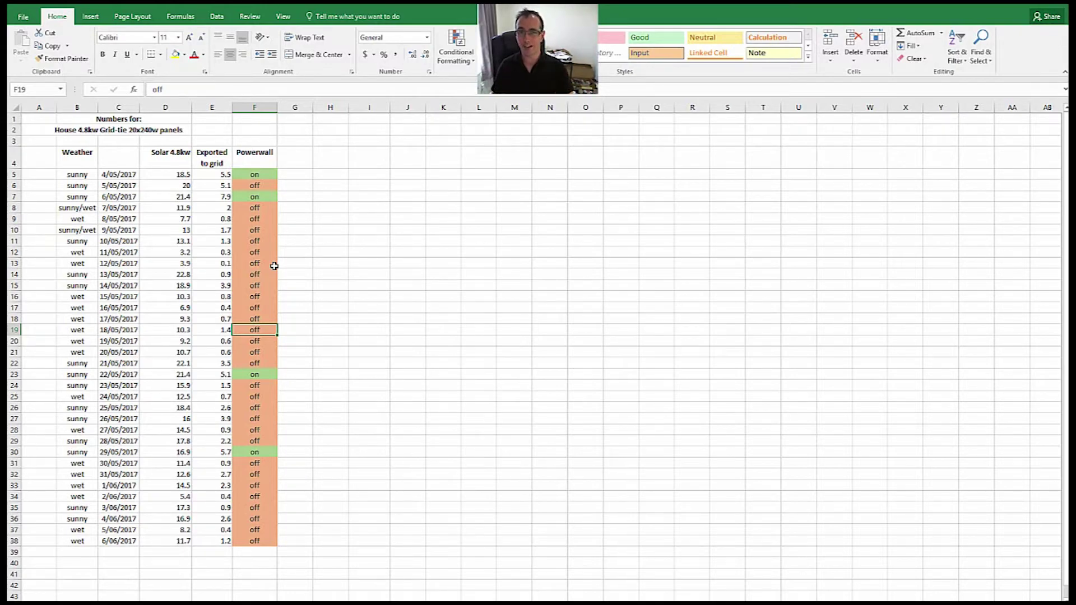
pyautogui.click(258, 208)
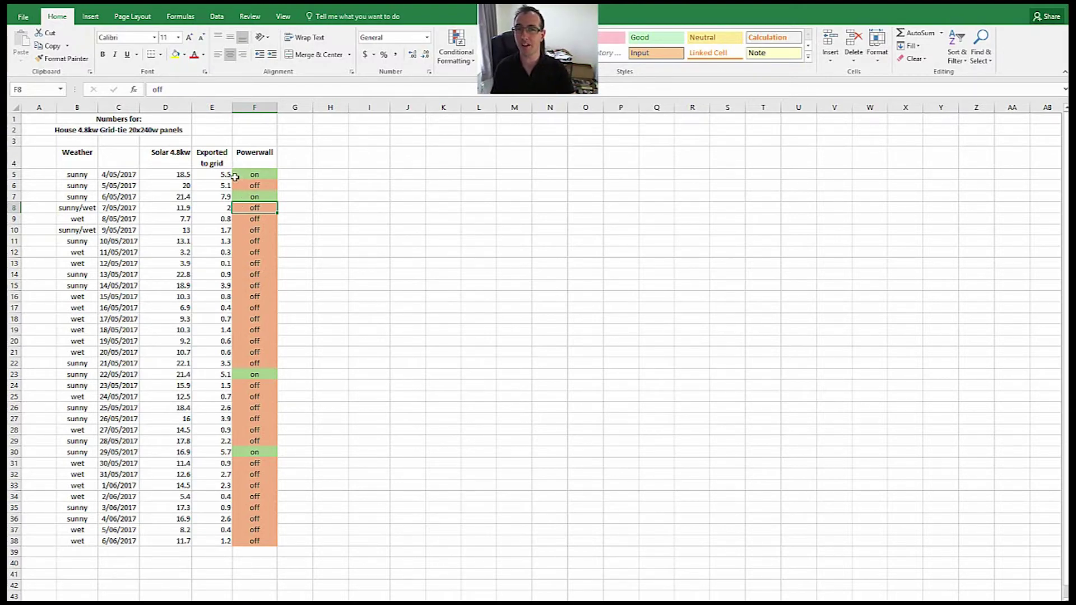
# Step: Review the Exported to grid column from its heading through the daily values in rows 7 to 12
pyautogui.click(226, 160)
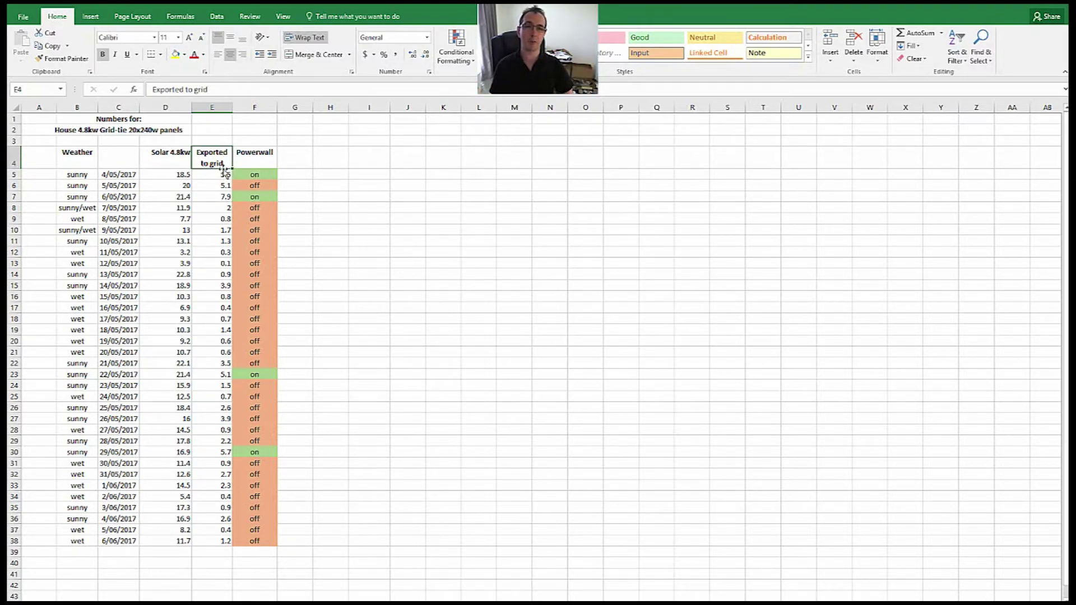
pyautogui.click(226, 199)
pyautogui.click(223, 225)
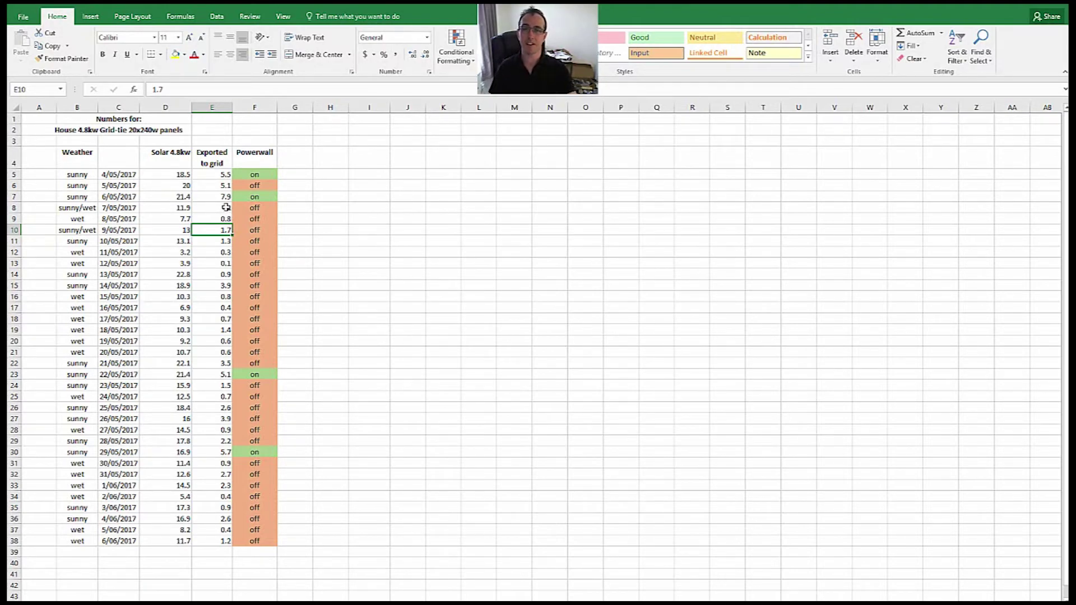
pyautogui.click(225, 208)
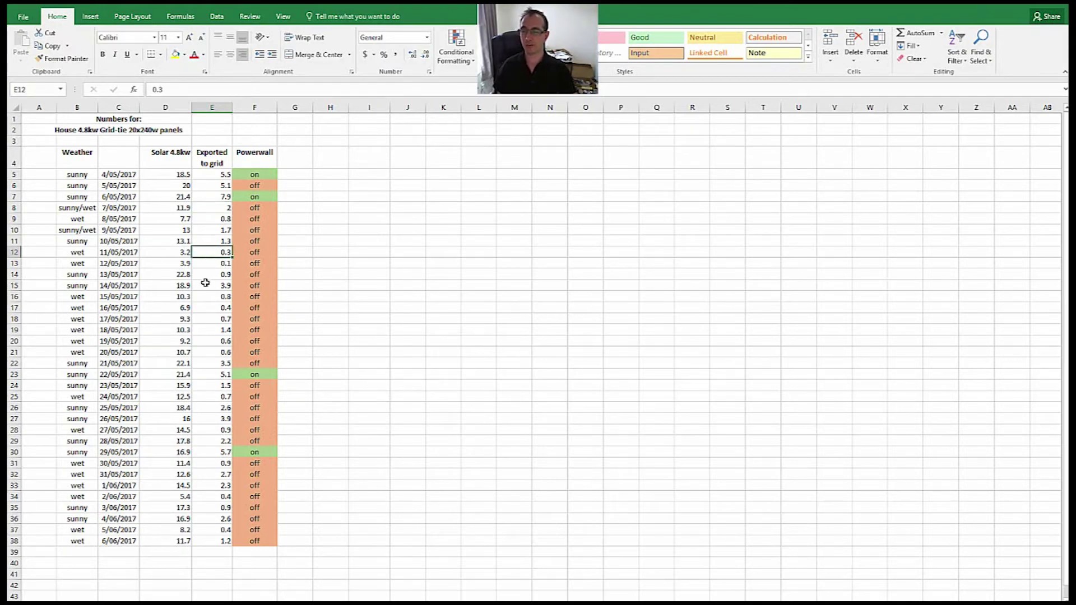
# Step: Compare the Solar 4.8kw production figures of the sunny days in rows 14, 15, 22 and 27
pyautogui.click(182, 286)
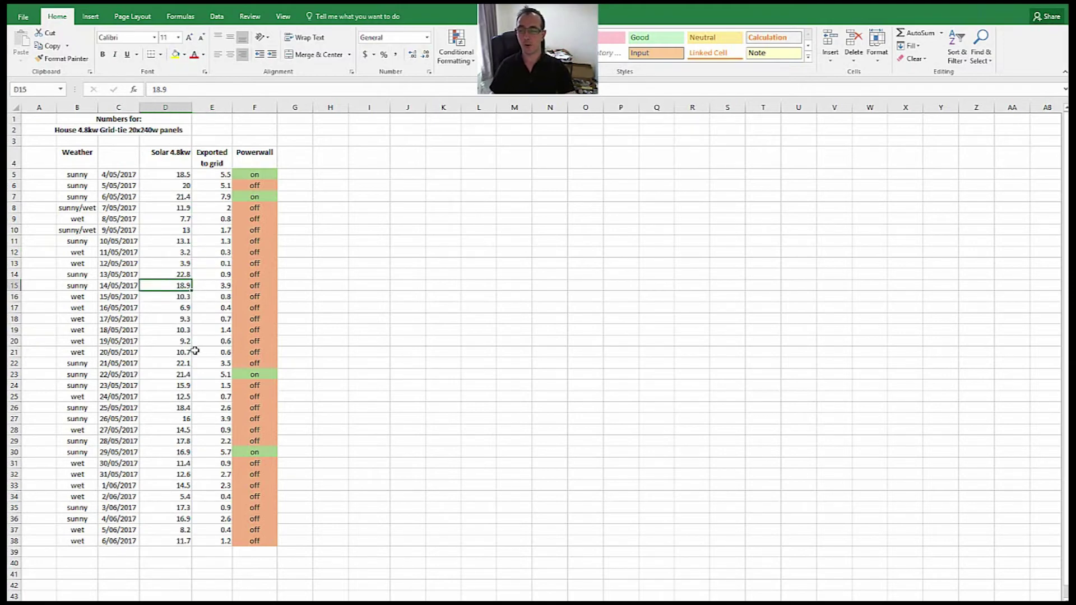
pyautogui.click(175, 365)
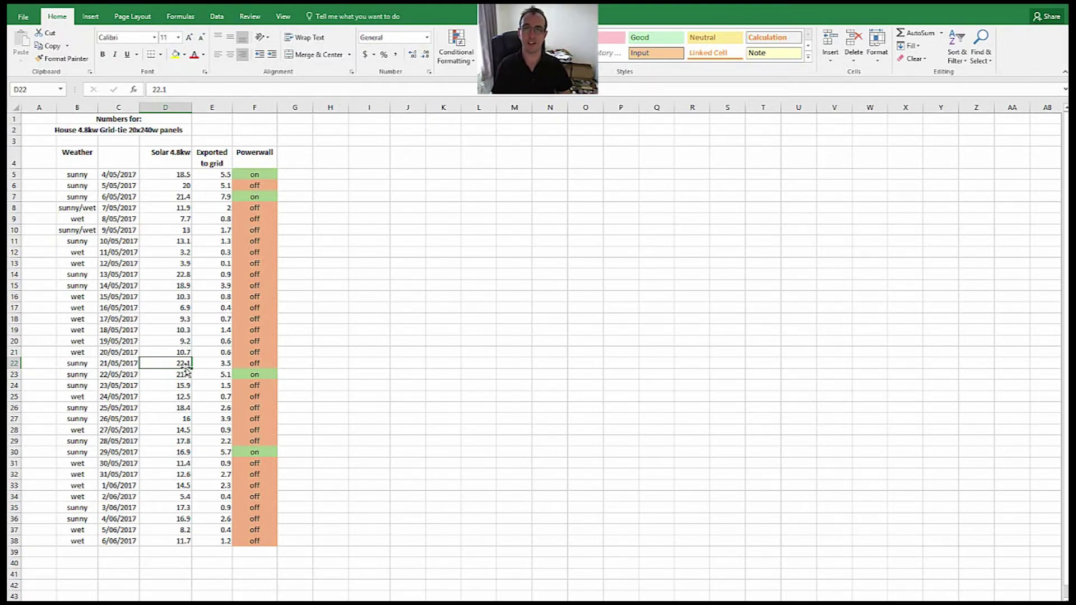
pyautogui.click(179, 274)
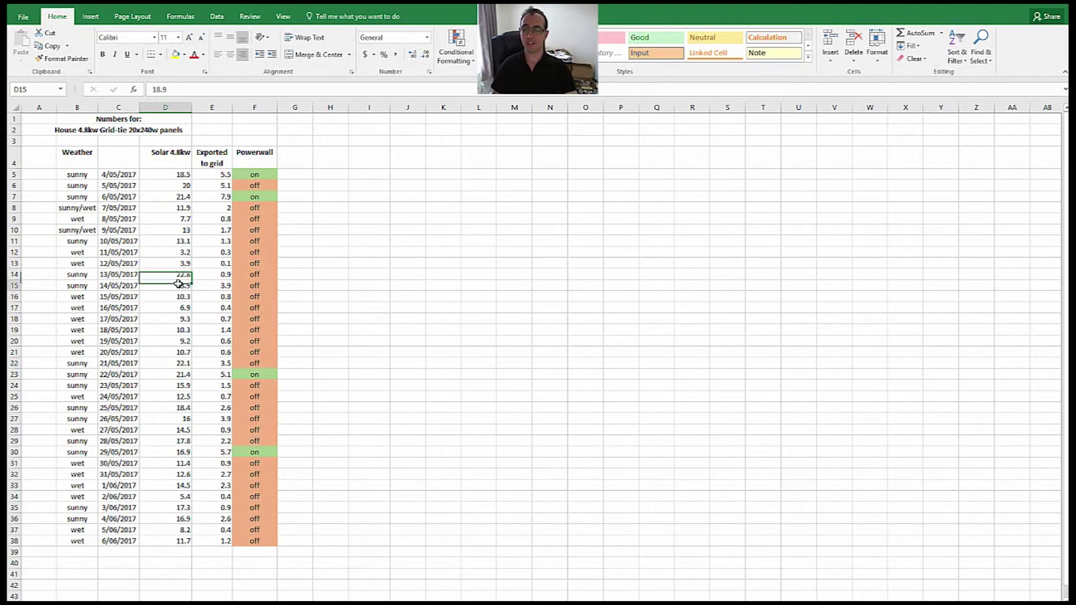
pyautogui.click(180, 418)
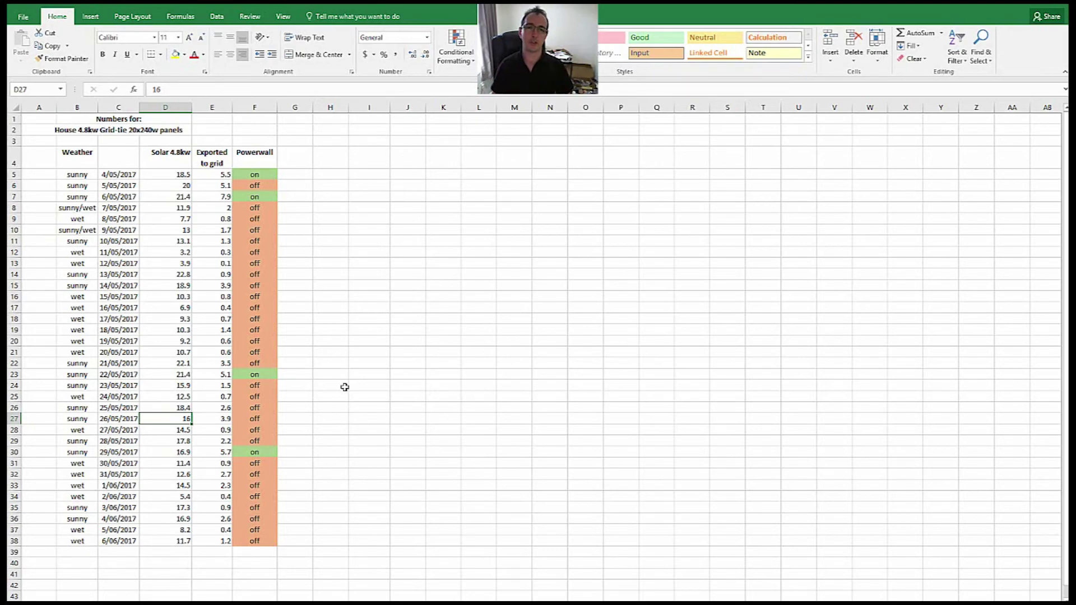
# Step: Look over the whole daily table from row 38 up to row 5 and relate the Exported to grid and Powerwall columns
pyautogui.click(344, 374)
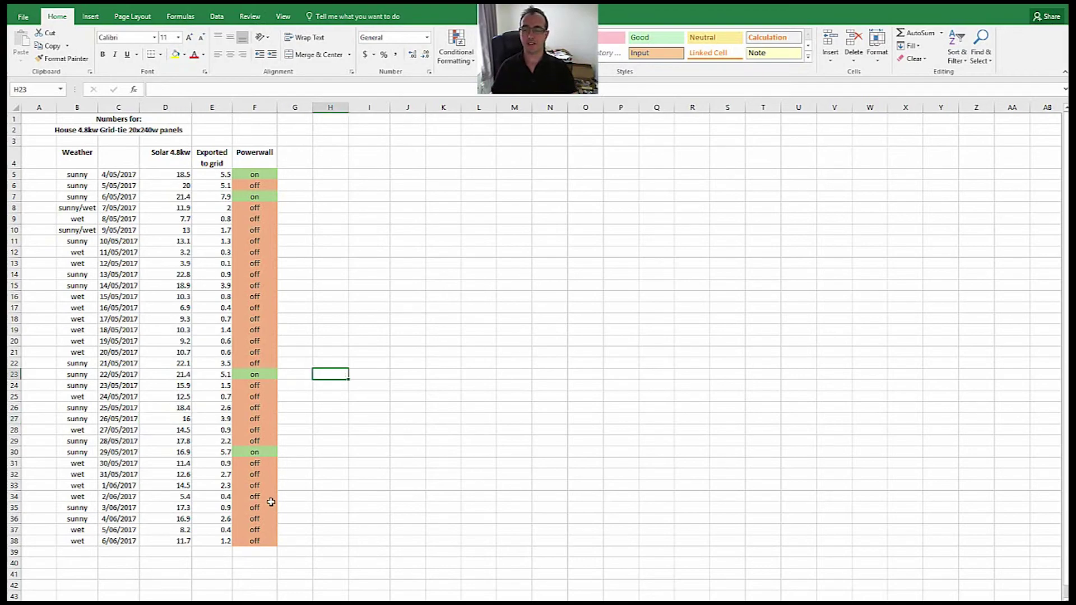
pyautogui.moveTo(255, 541); pyautogui.dragTo(125, 174)
pyautogui.click(212, 157)
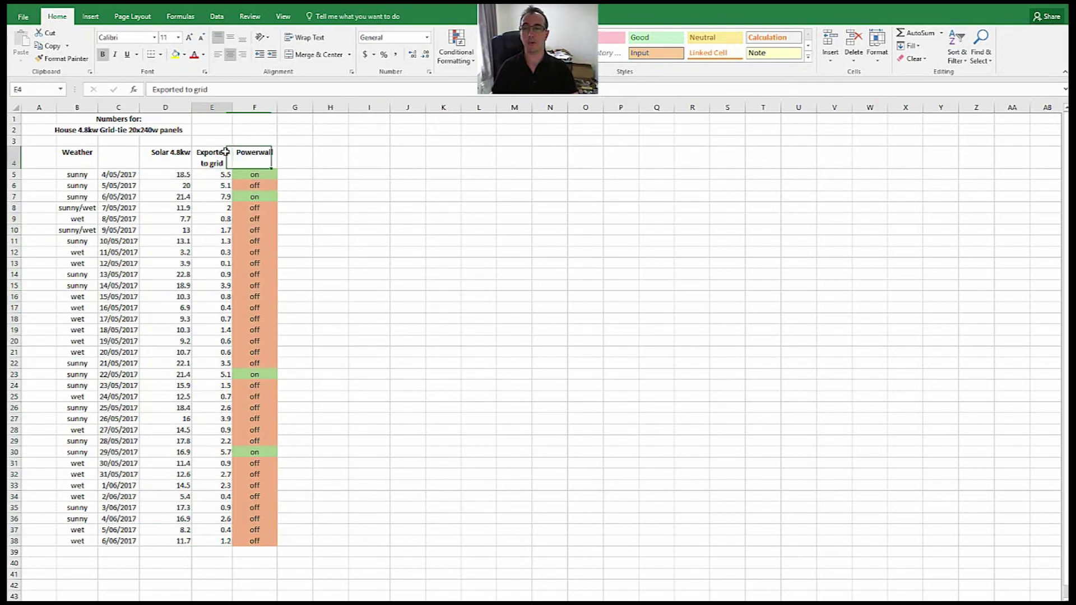
pyautogui.click(253, 150)
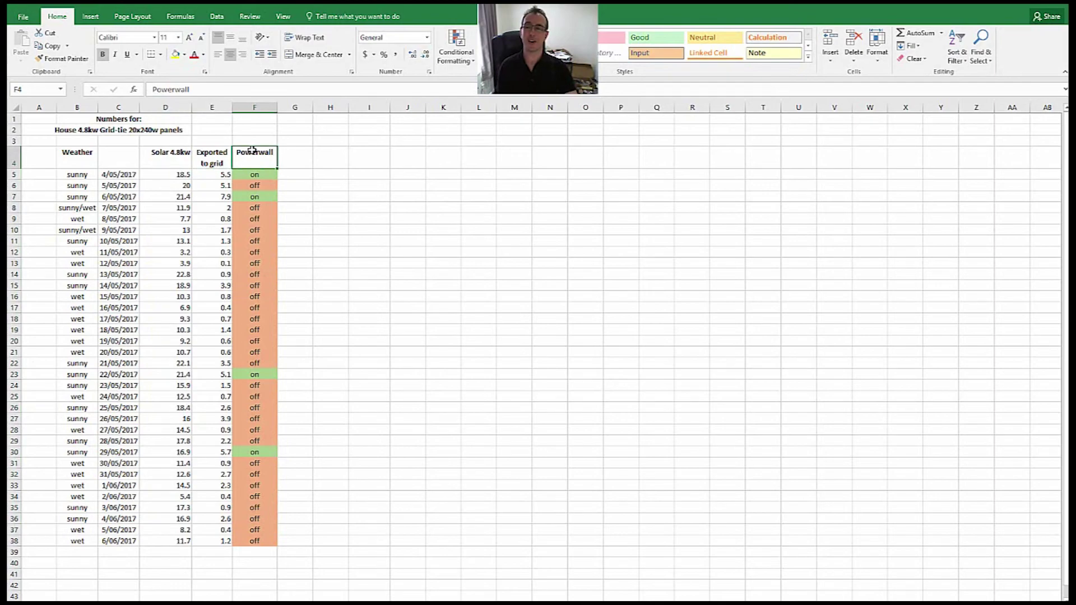
pyautogui.click(223, 162)
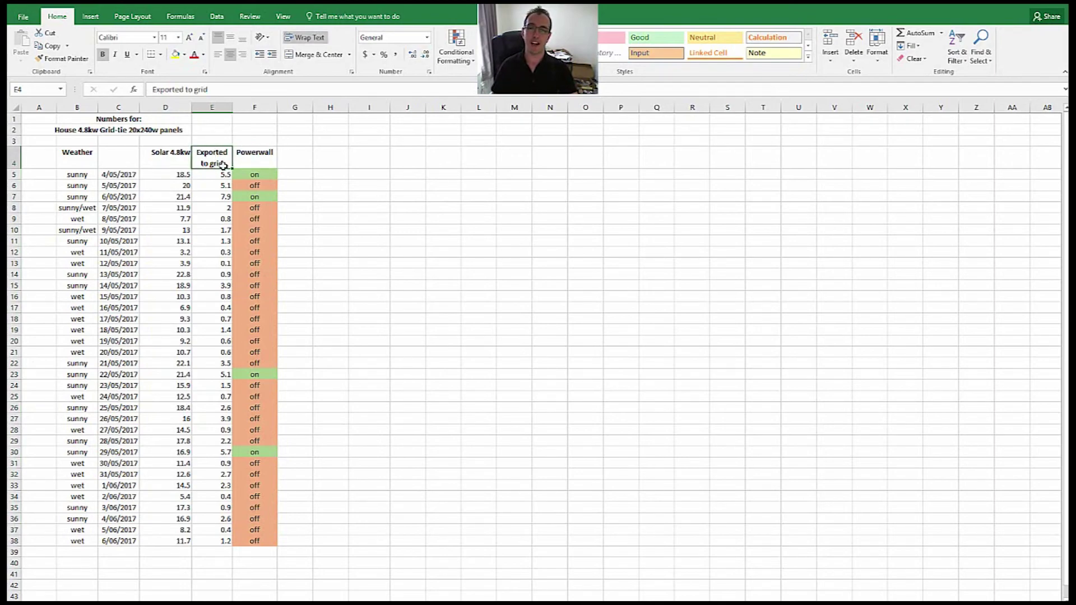
# Step: Go through the daily statuses in the Powerwall column from 4/05/2017 down to 26/05/2017
pyautogui.click(256, 175)
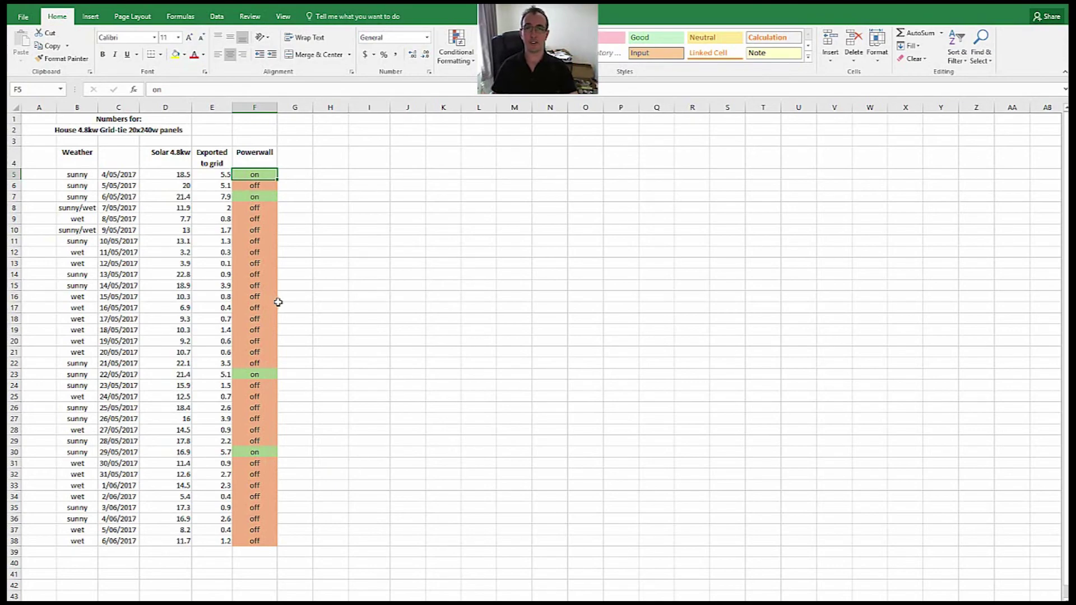
pyautogui.click(246, 263)
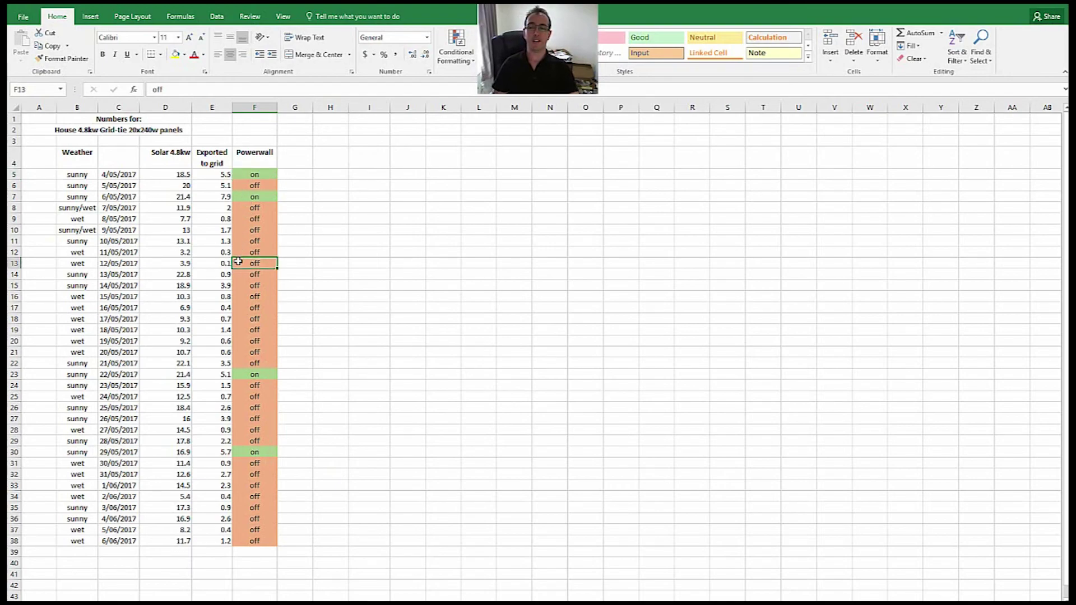
pyautogui.press('Down')
pyautogui.press('Down')
pyautogui.press('Down')
pyautogui.press('Down')
pyautogui.press('Down')
pyautogui.press('Down')
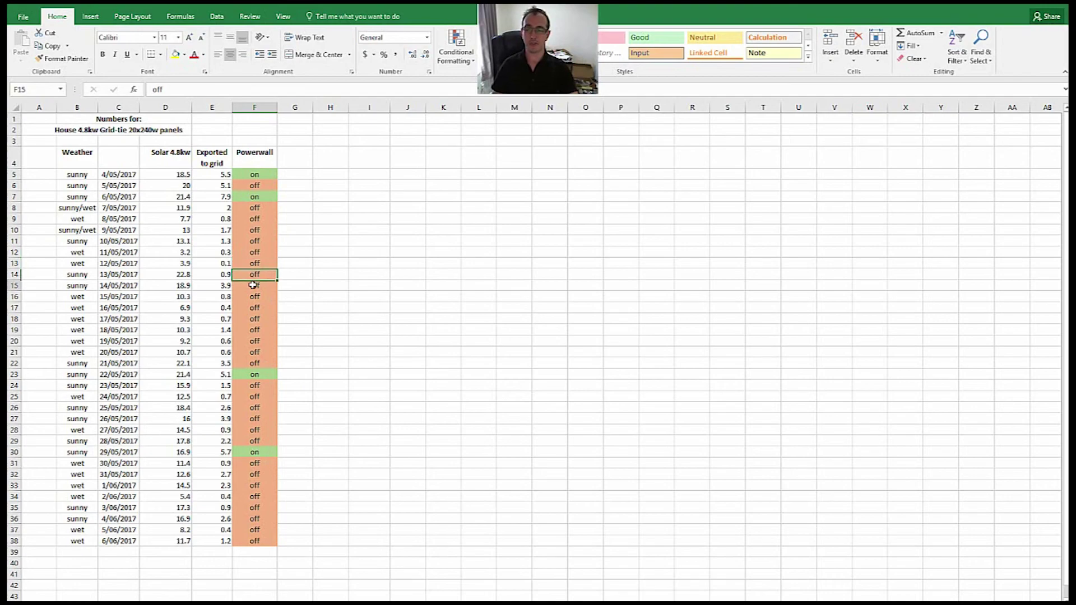
pyautogui.click(253, 341)
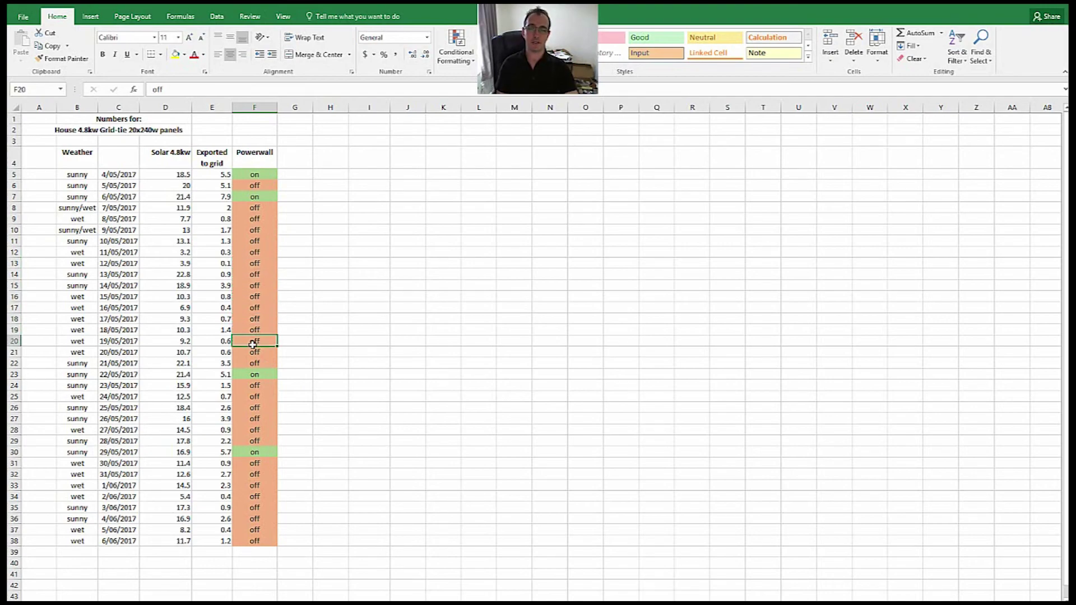
pyautogui.press('Down')
pyautogui.press('Down')
pyautogui.press('Down')
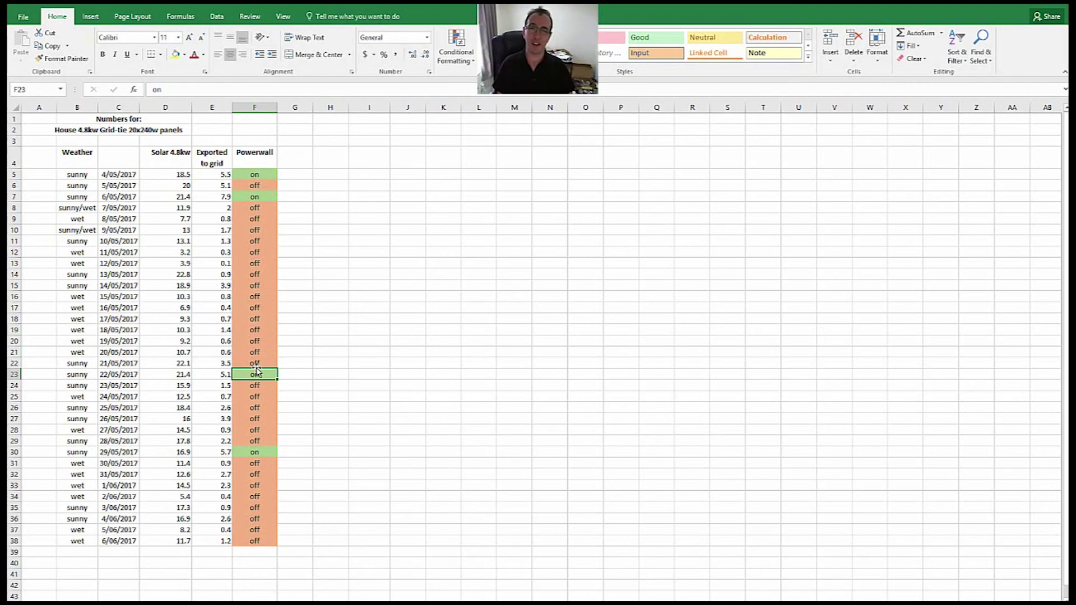
pyautogui.click(252, 417)
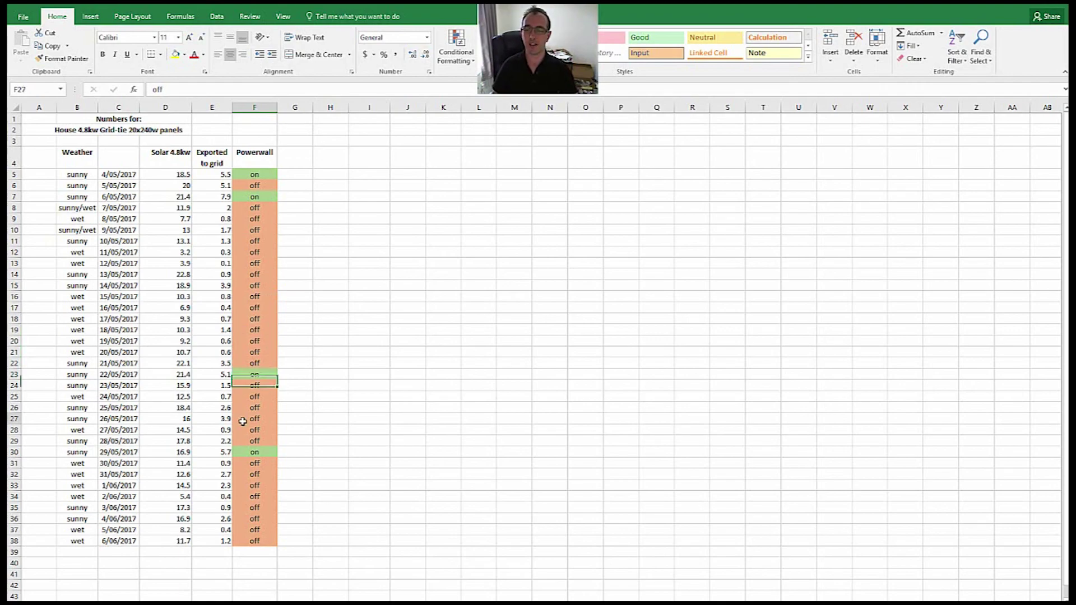